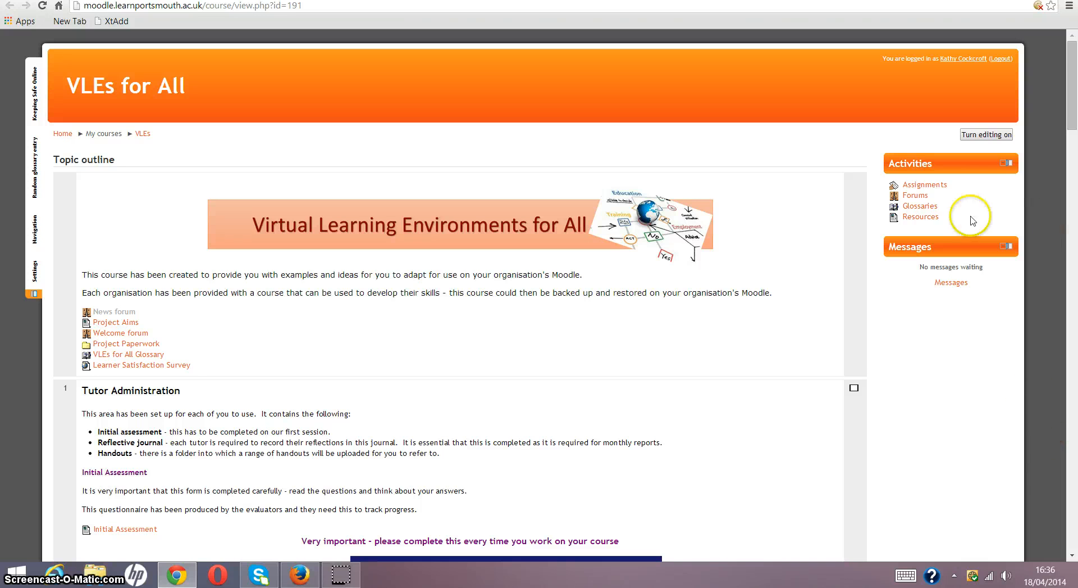
- Turn on editing for the course and start adding a Label resource to its introductory section
left_click(988, 135)
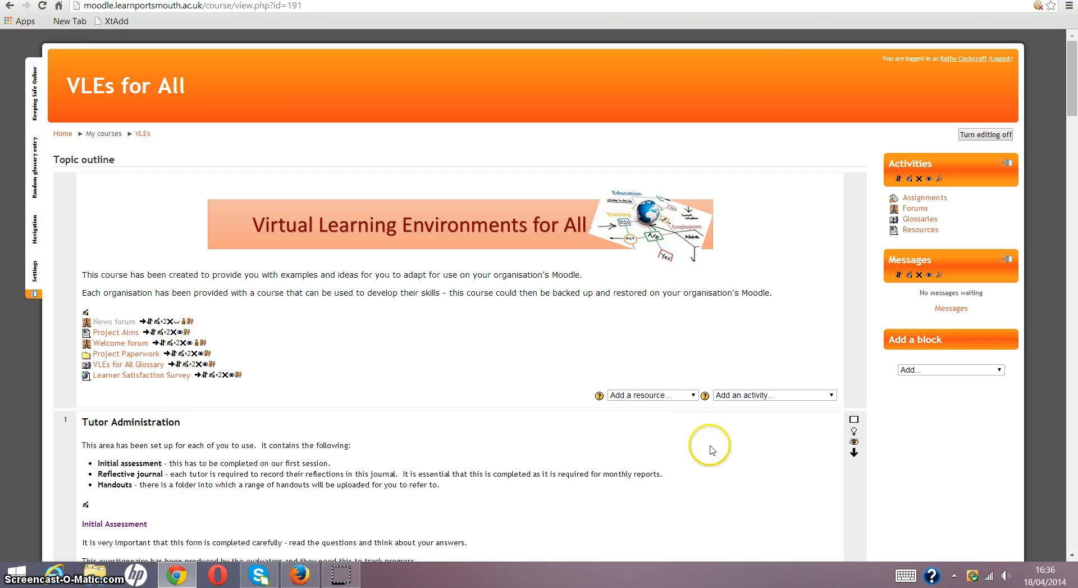
left_click(695, 396)
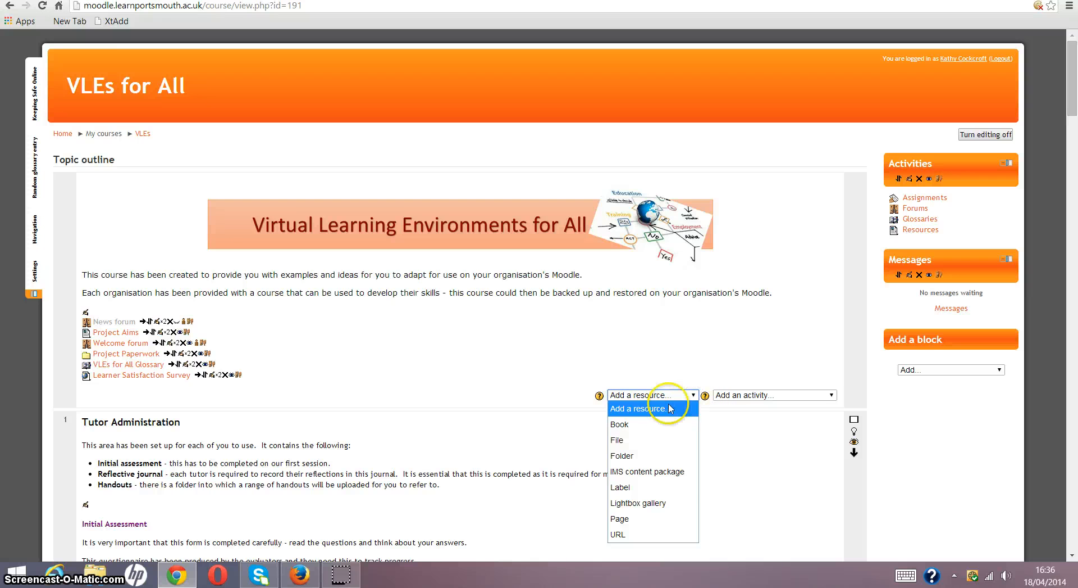
left_click(639, 492)
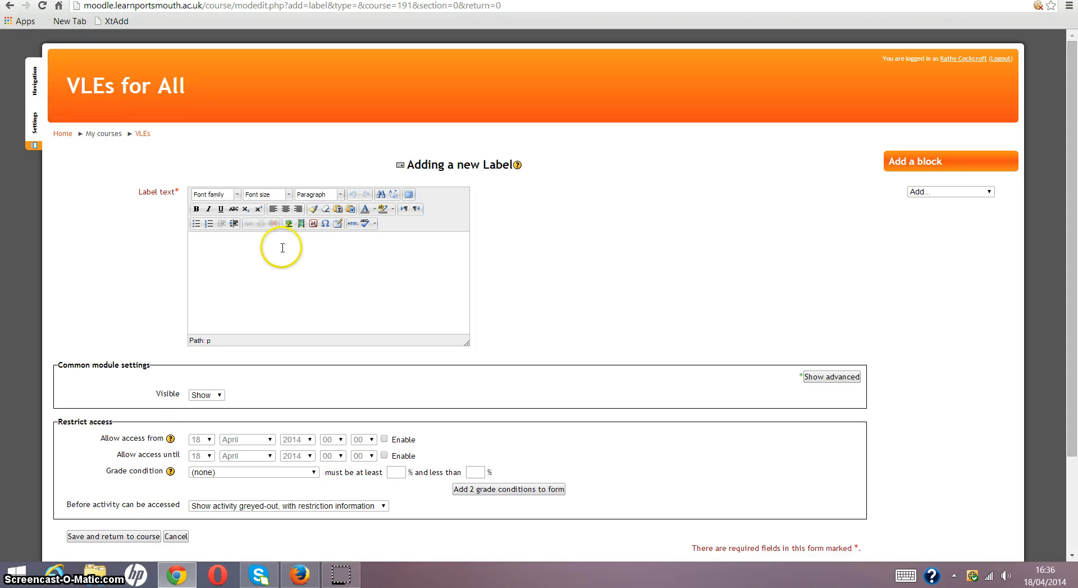
- Insert a table with 2 columns and 2 rows into the label text
left_click(339, 225)
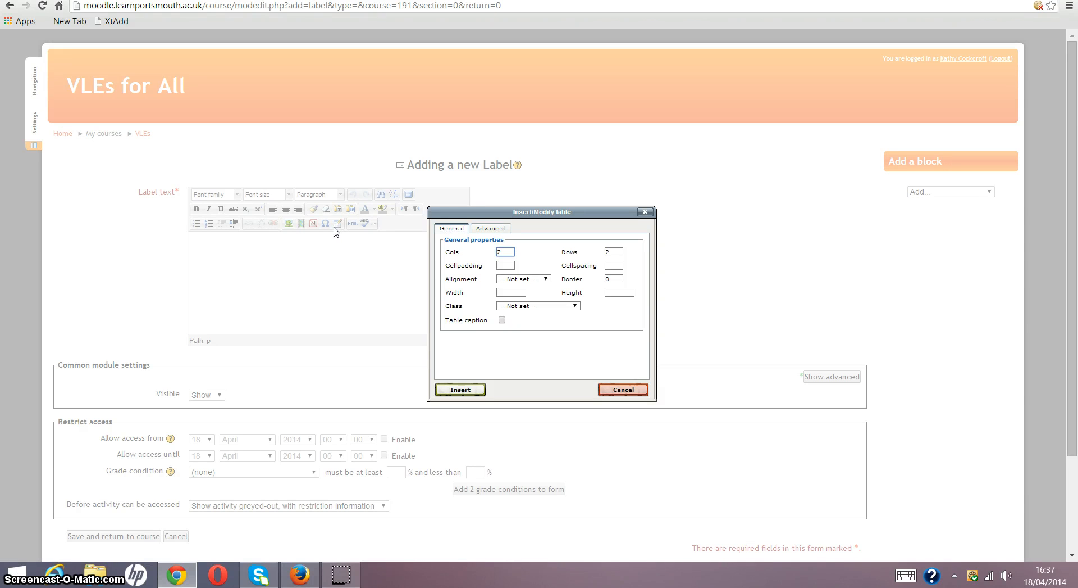
left_click(326, 233)
left_click(546, 280)
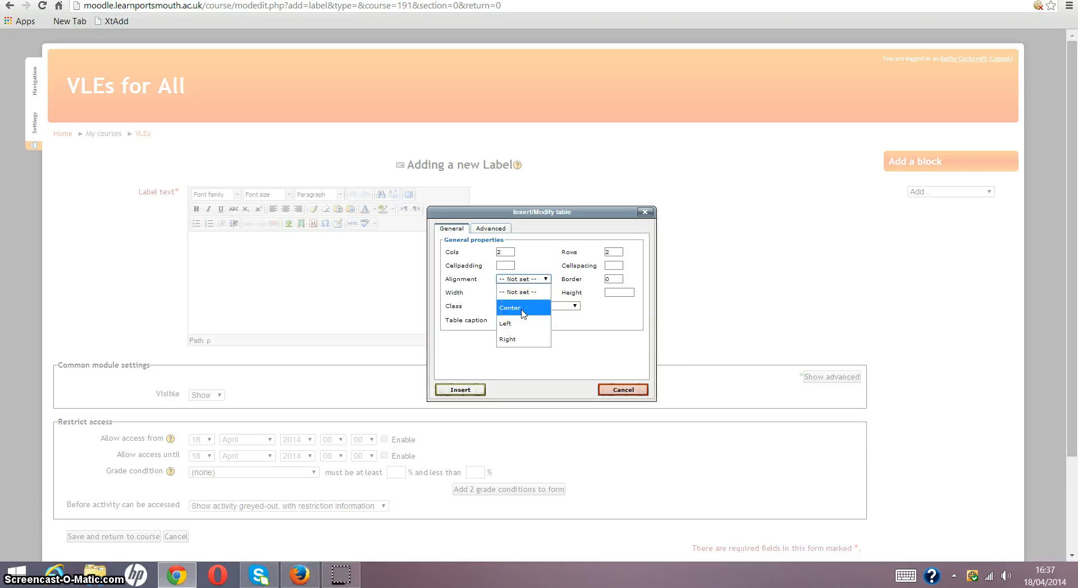
left_click(507, 337)
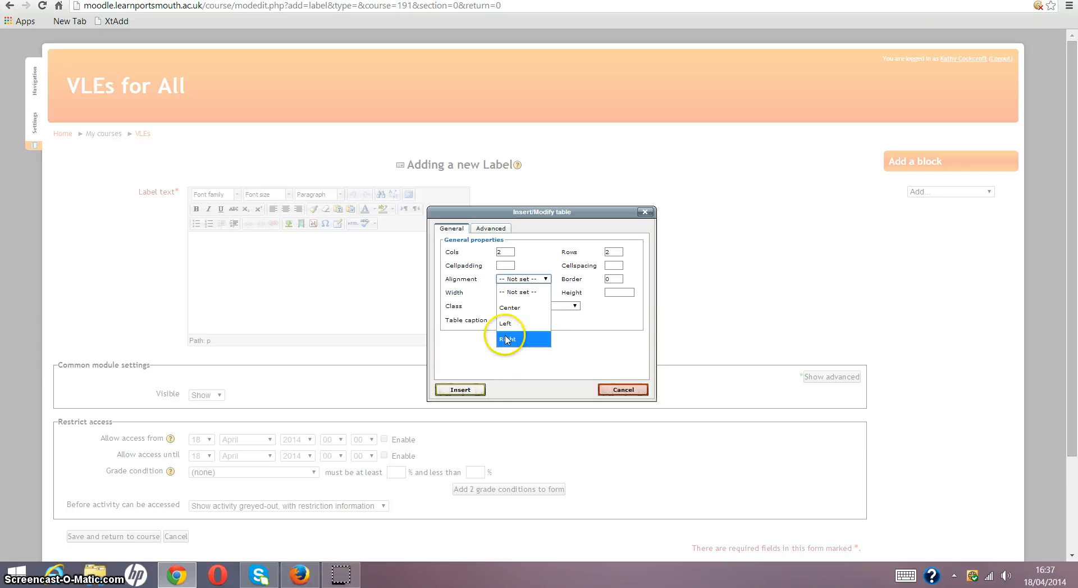
left_click(479, 389)
left_click(456, 390)
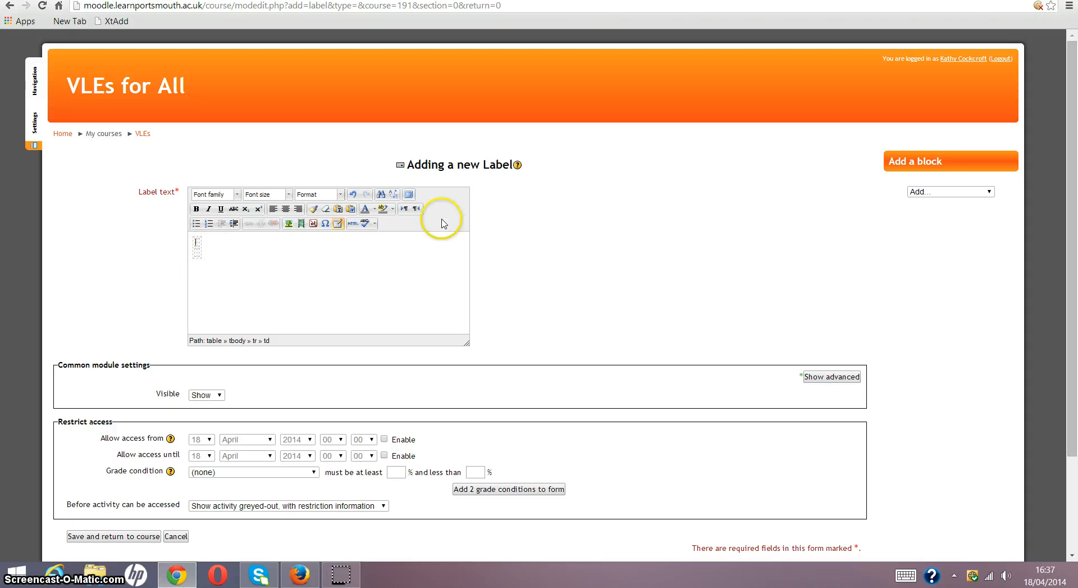
left_click(409, 195)
left_click(363, 195)
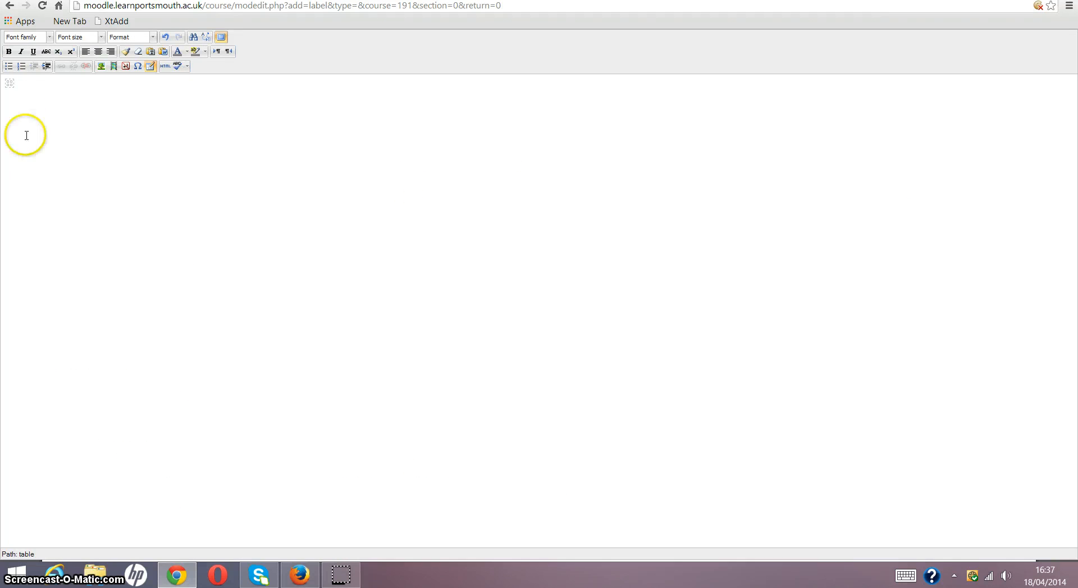
left_click(222, 38)
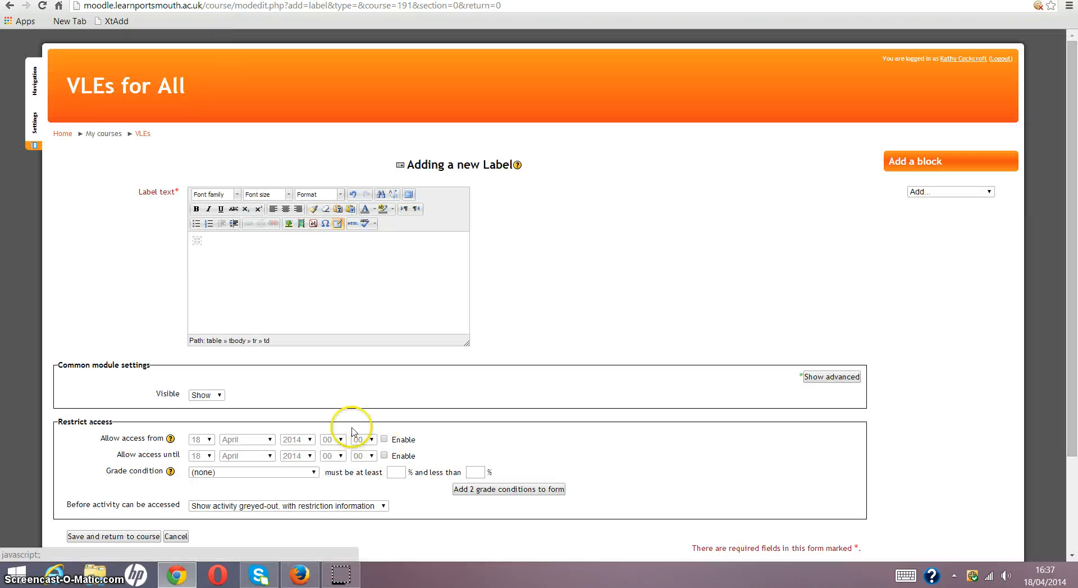
- Enter "Click onto the image below can you read the word?" in the first cell of the table's top row
left_click(196, 240)
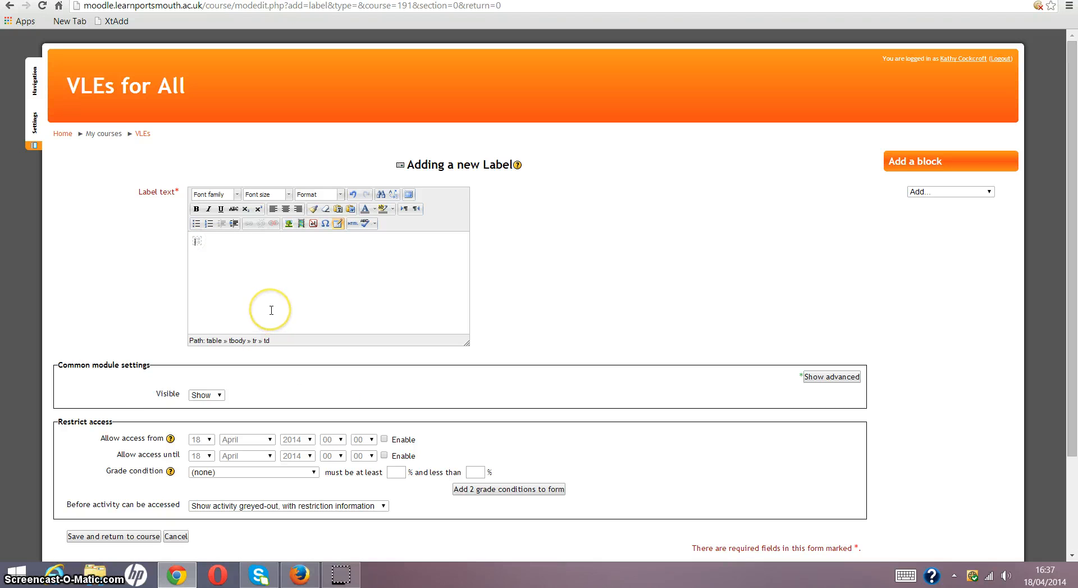
left_click(197, 240)
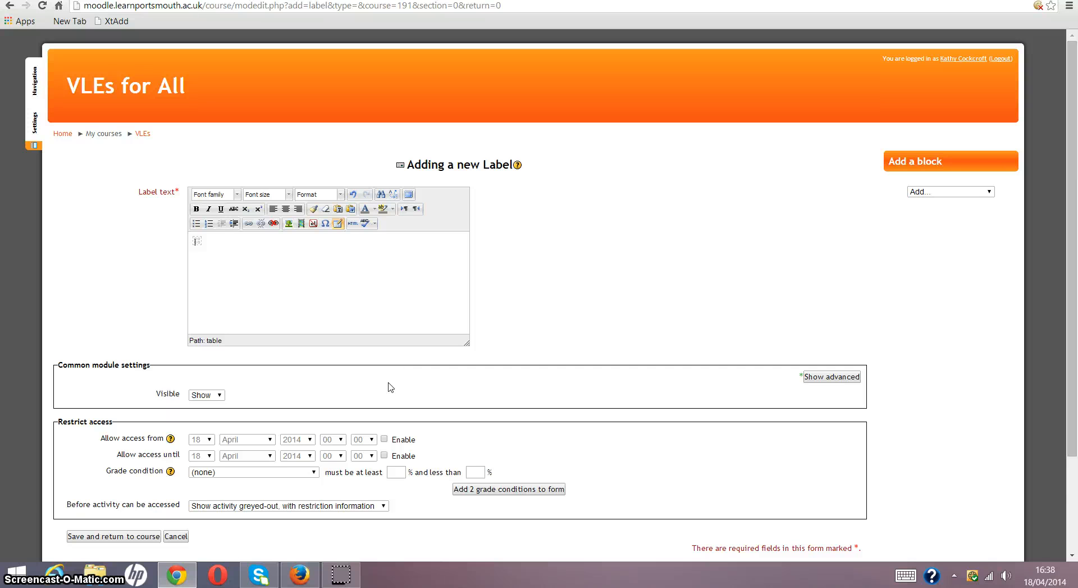
type("on")
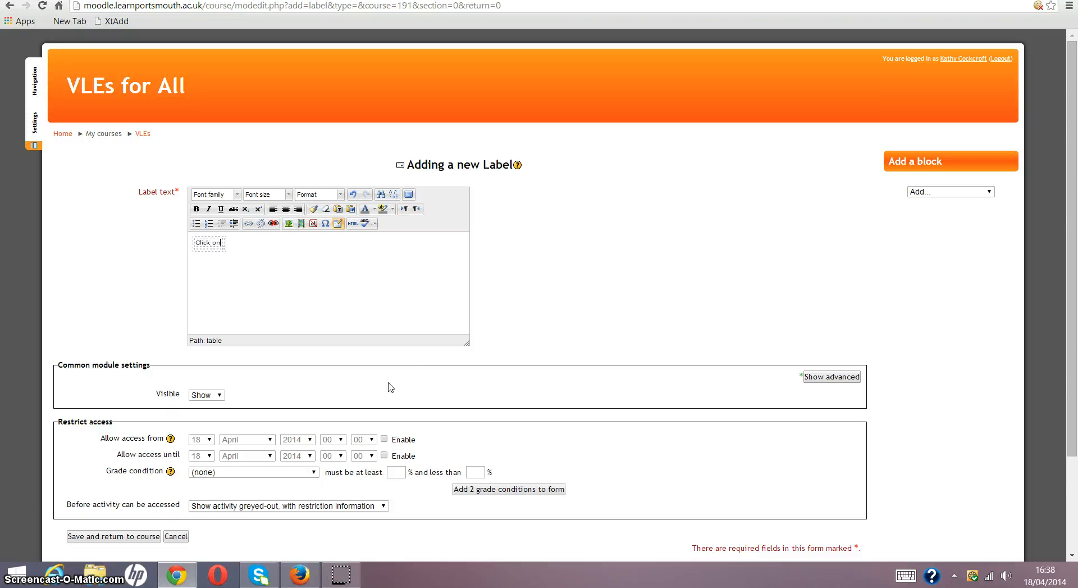
type("to the image below")
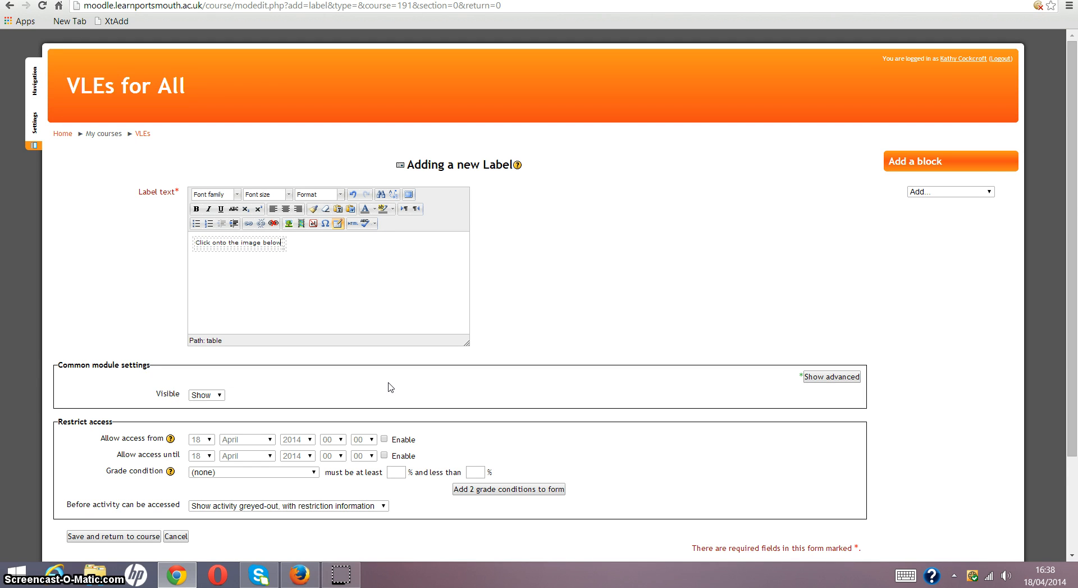
type(" do you")
key("BackSpace")
key("BackSpace")
type("n")
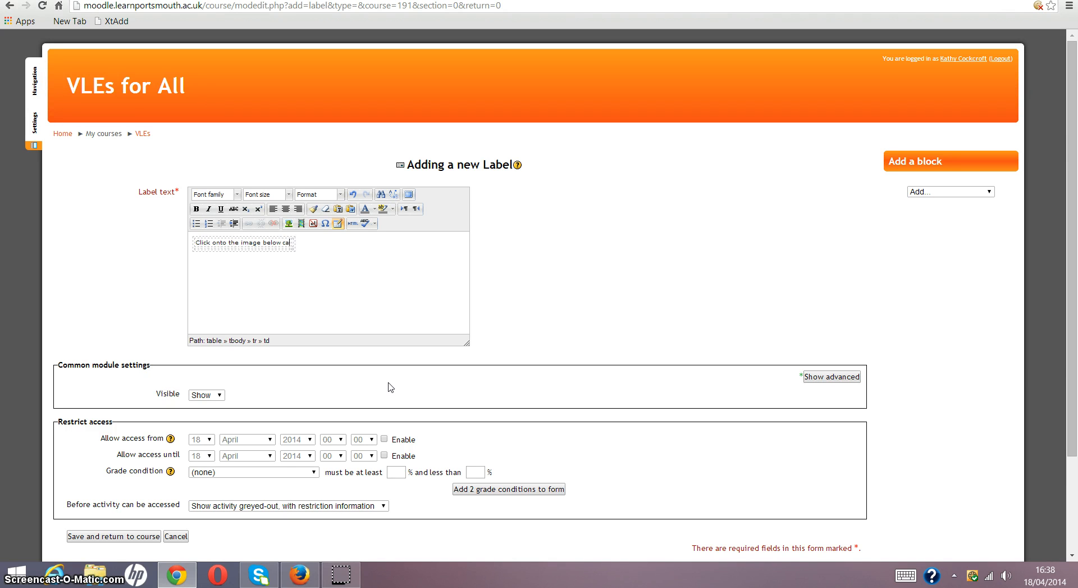
type(" you ")
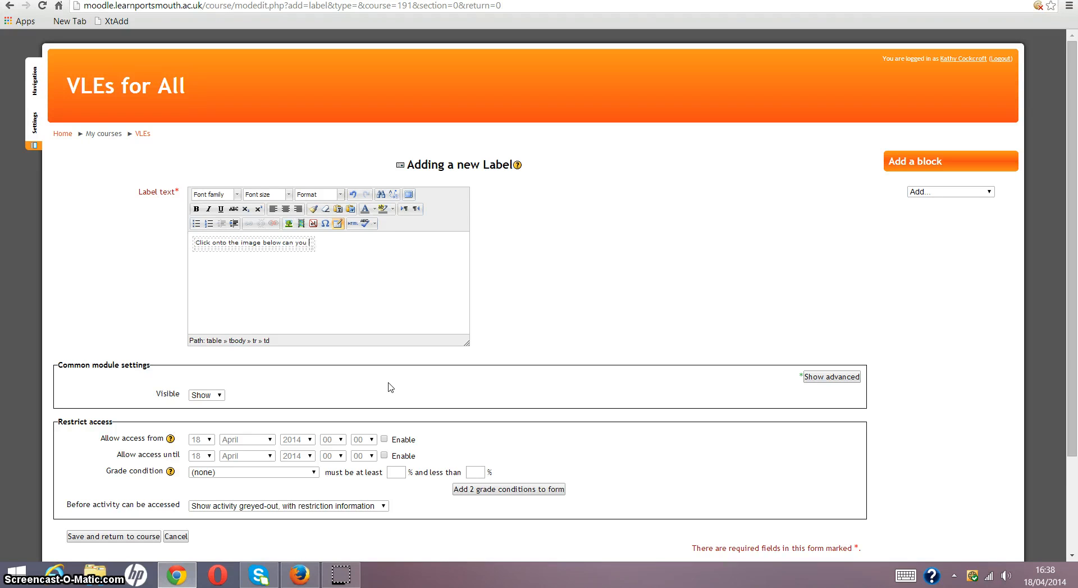
type("read the word?")
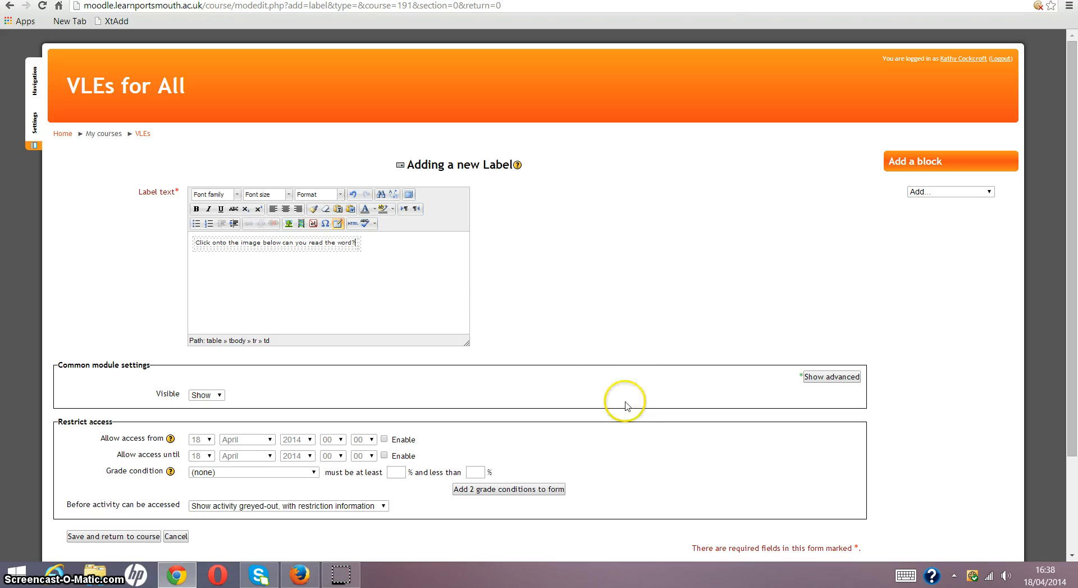
- Enter "Click here to listen to the audio" in the second cell of the table's top row
left_click(359, 242)
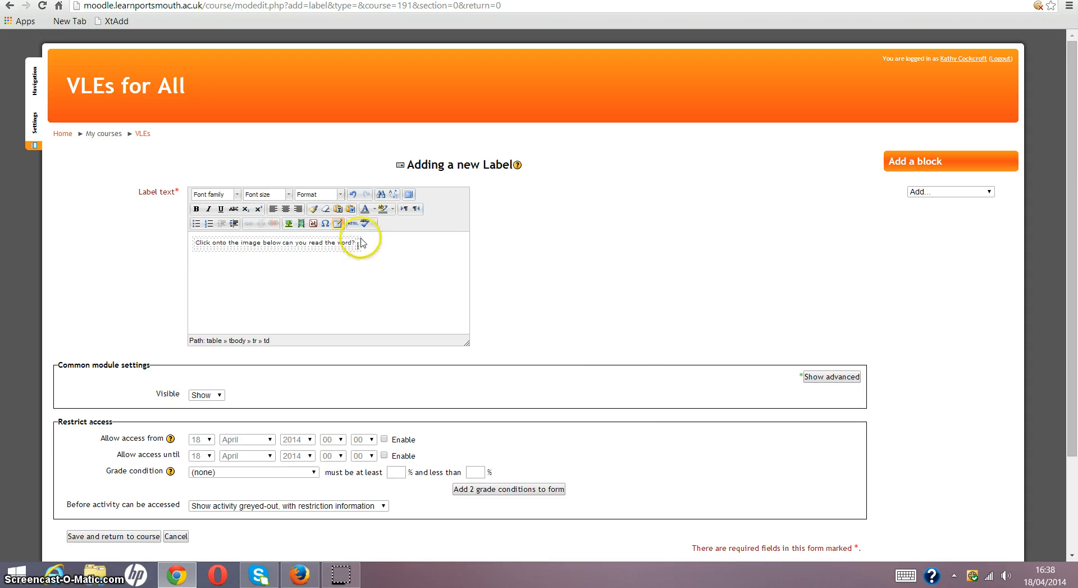
left_click(359, 243)
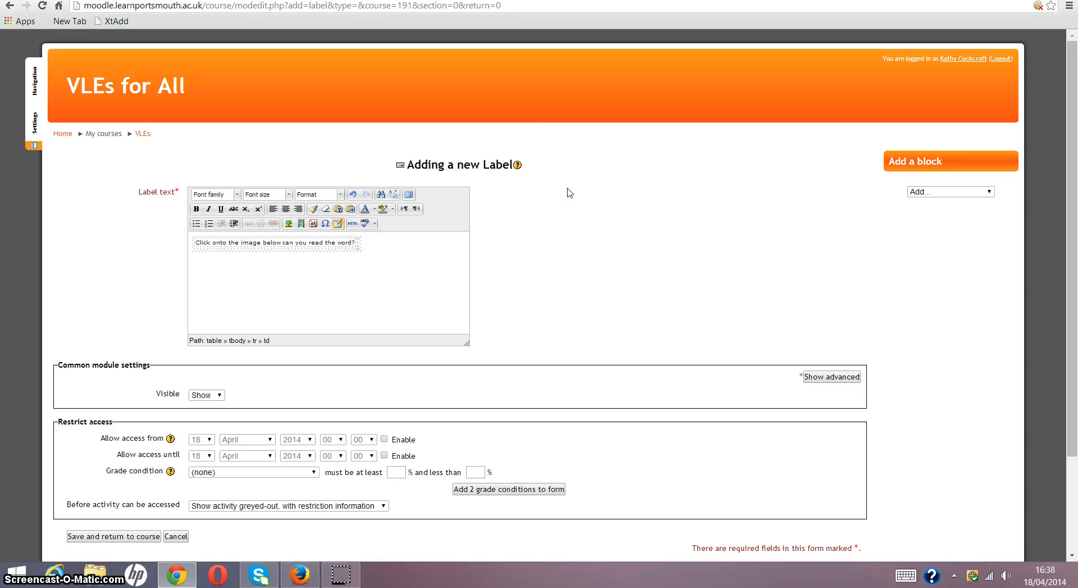
type("Click here to listen to the adio")
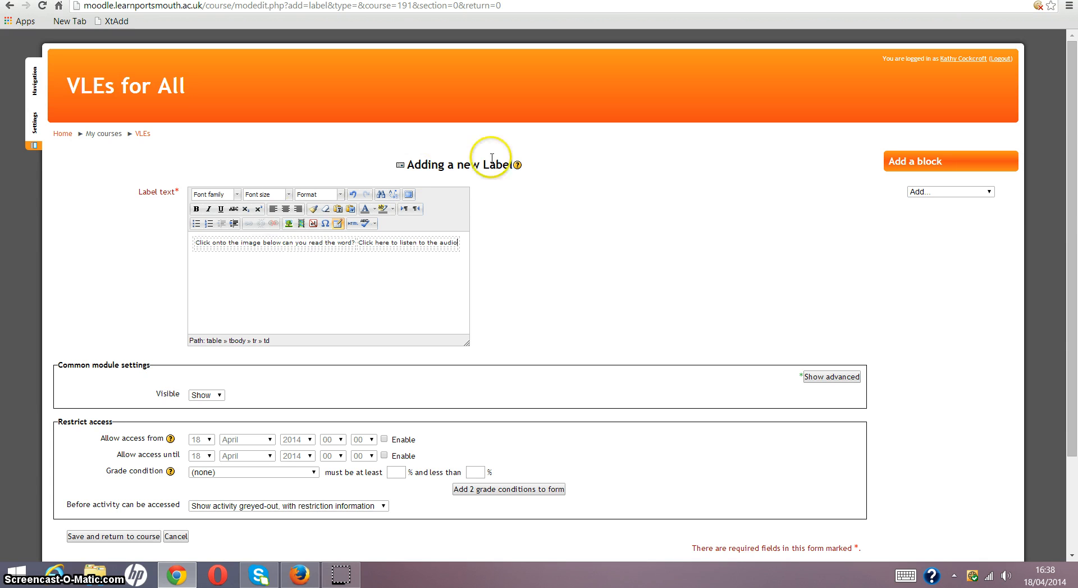
- Try to replace the sentence in the table's first cell with new wording, undoing each attempt
left_click(346, 241)
left_click_drag(346, 242, 277, 232)
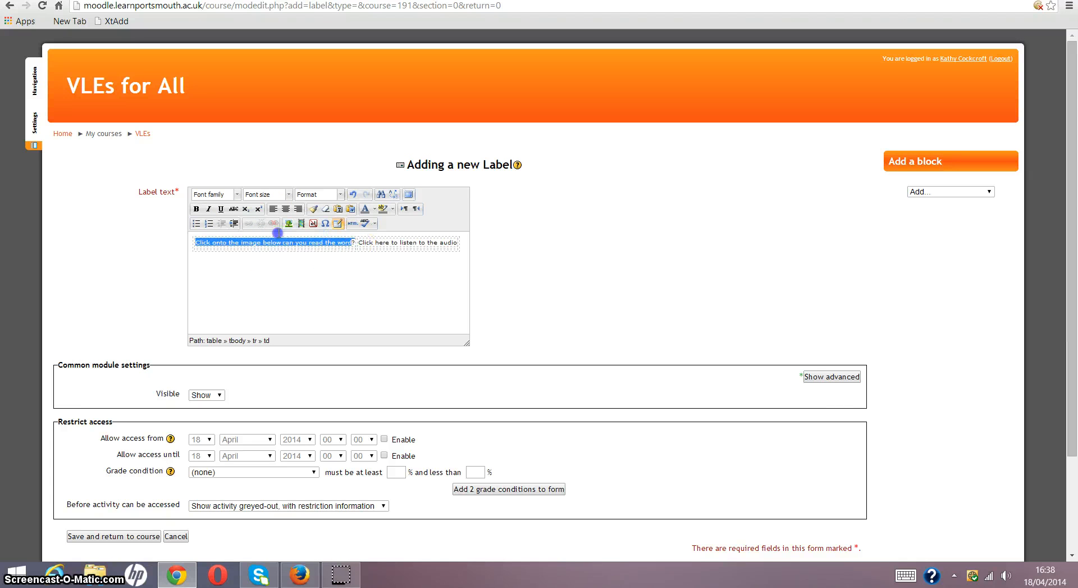
type("Can")
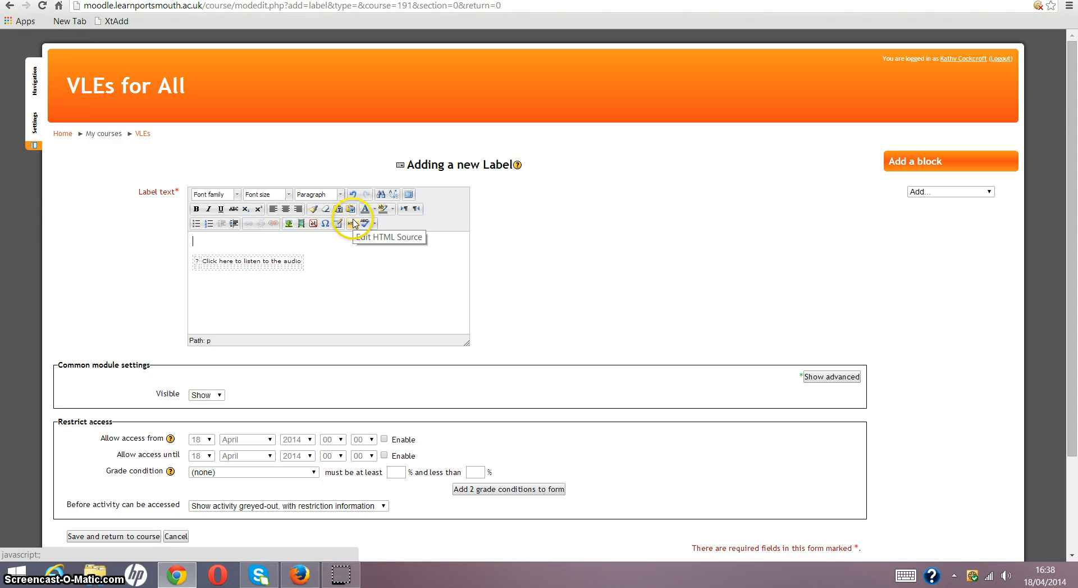
key("ctrl+z")
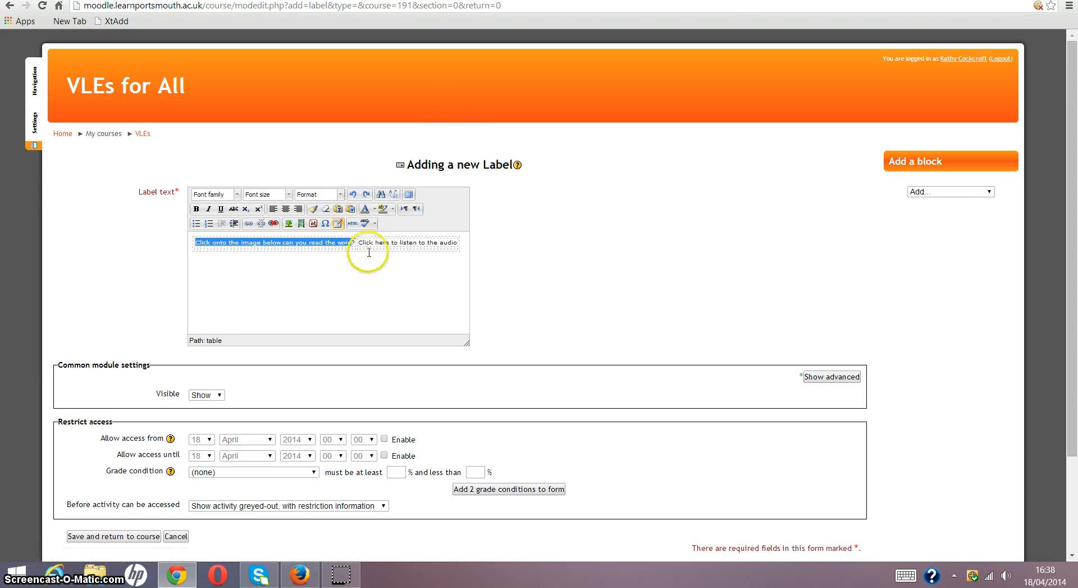
type("C")
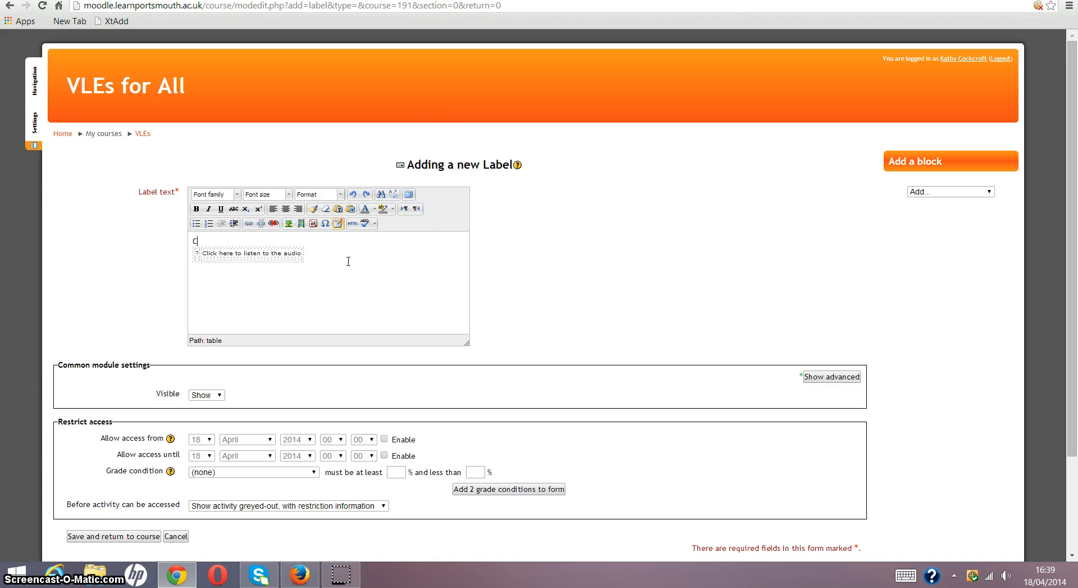
key("ctrl+z")
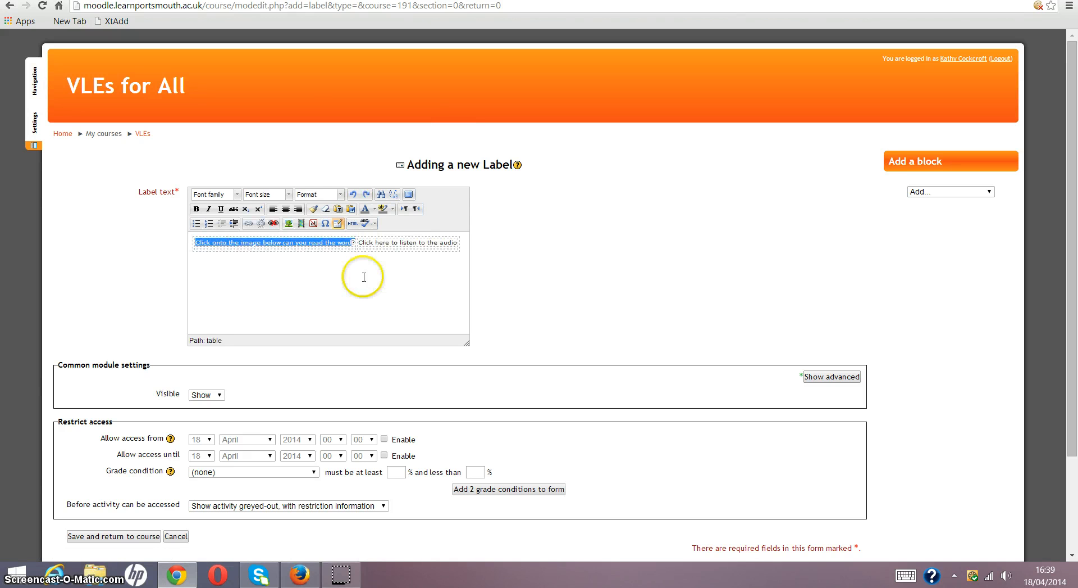
- Replace the first cell's text with "Can you read the word? Click onto the image to find if you were right"
left_click(328, 243)
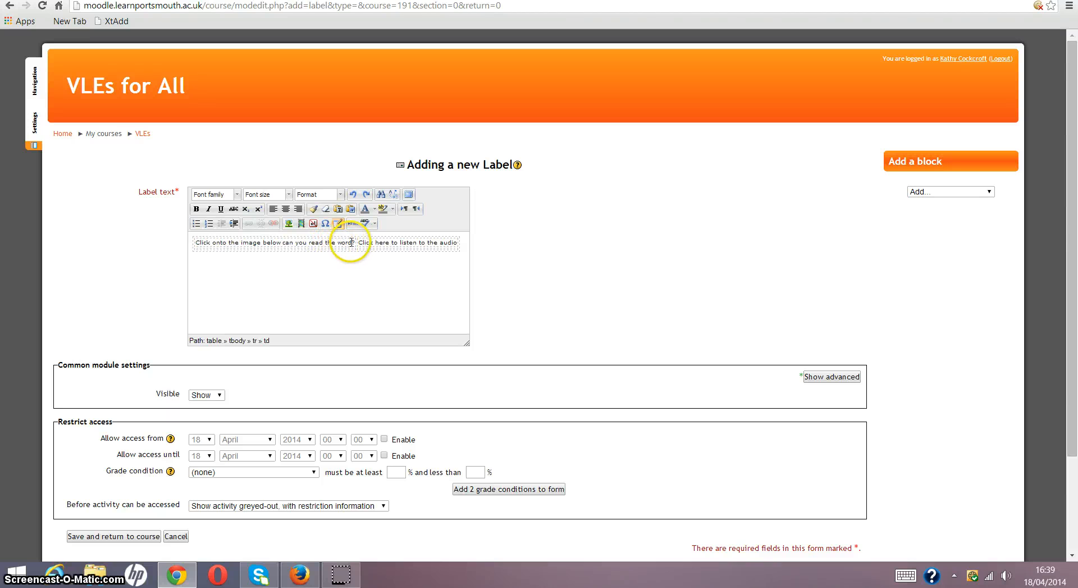
left_click_drag(351, 242, 202, 243)
type("C")
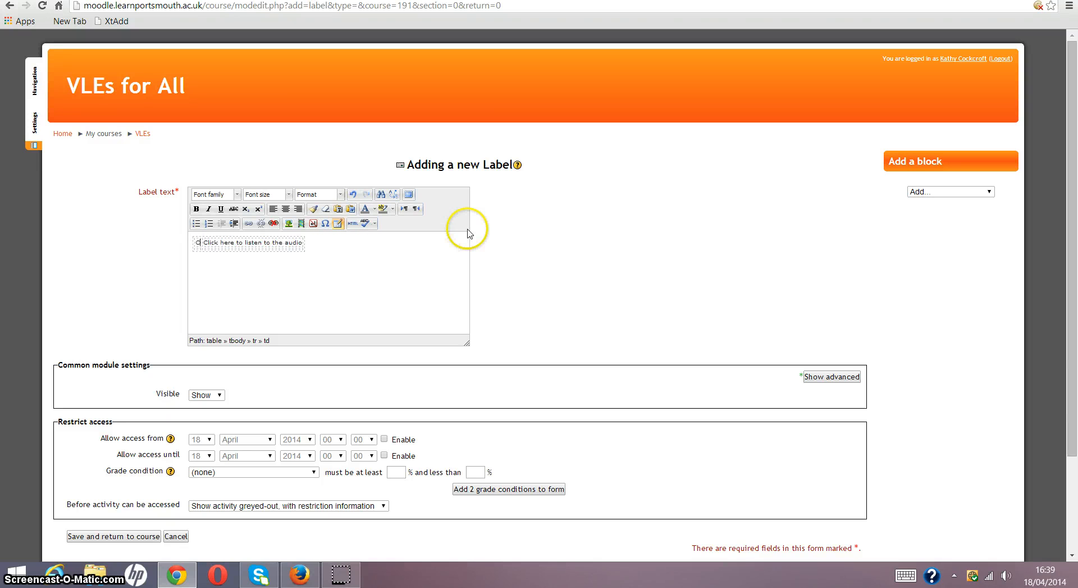
type("an you rea")
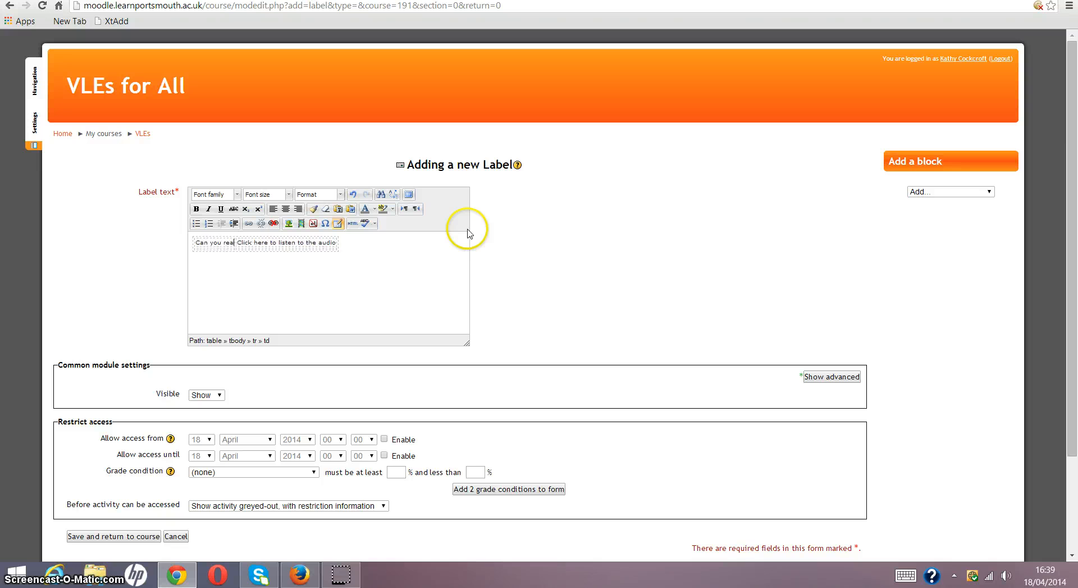
type("d the word?  Click on")
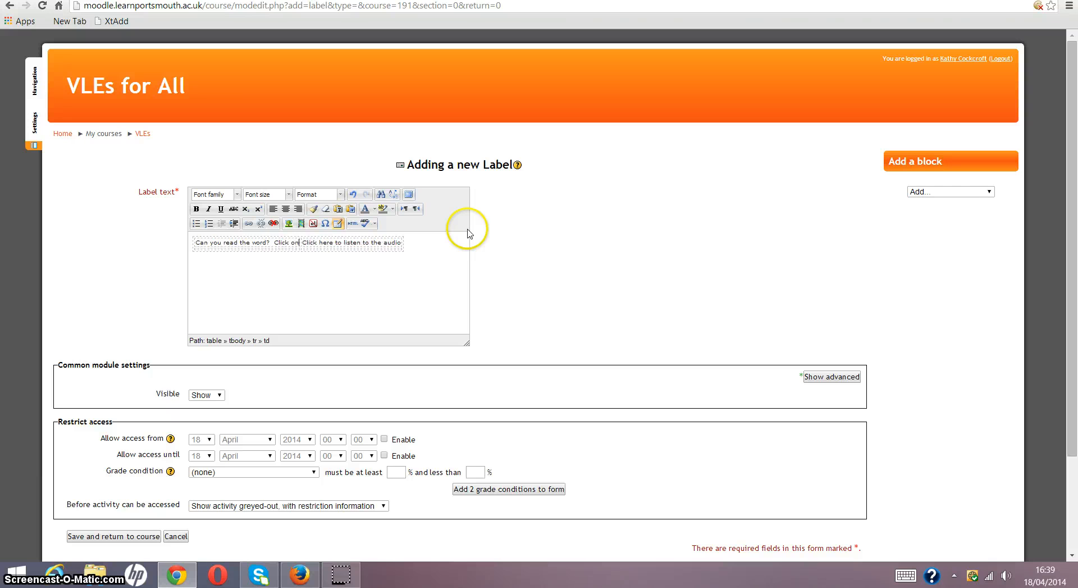
type("to the imag")
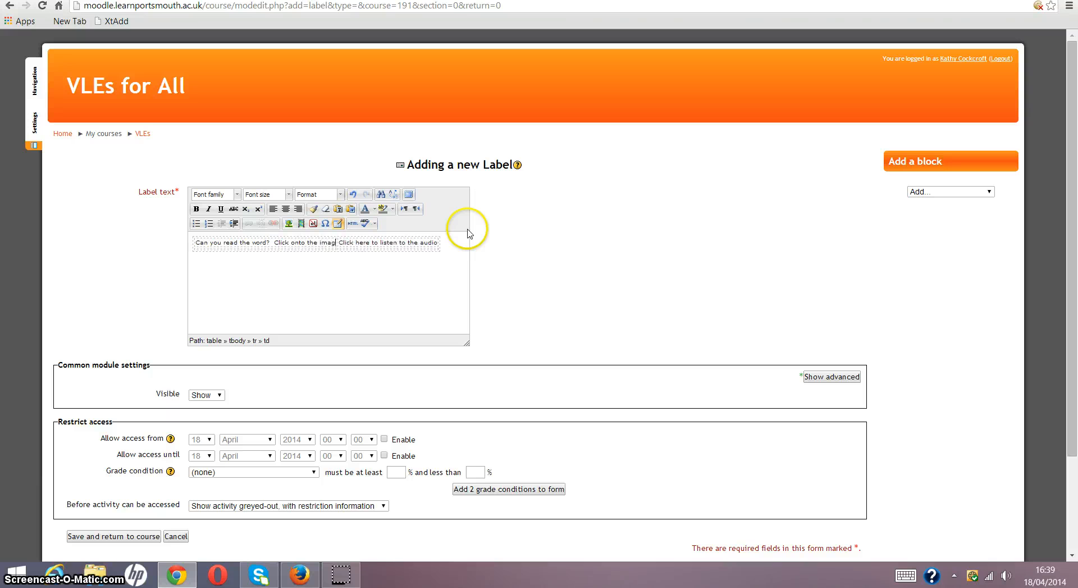
type("e to fin")
type("d ")
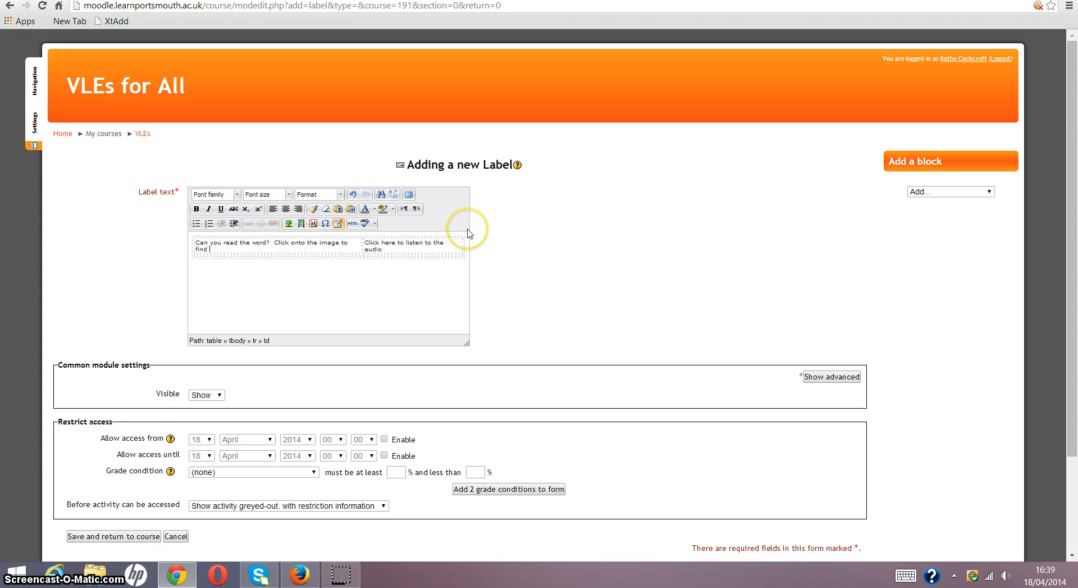
type("if you were right")
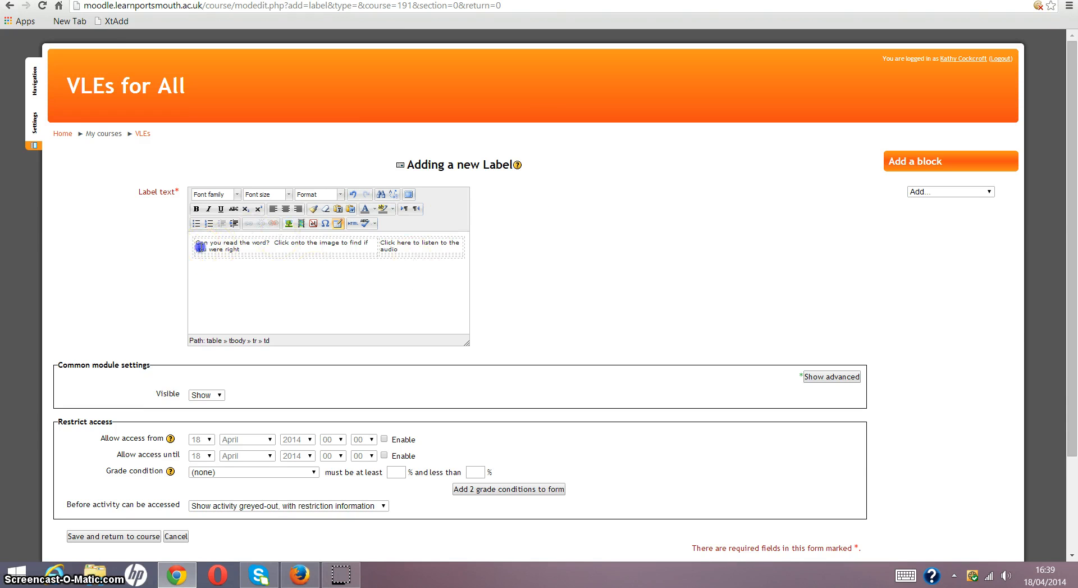
- Format the text in both top-row cells with the Tahoma font at size 4 (14pt)
left_click_drag(293, 247, 334, 242)
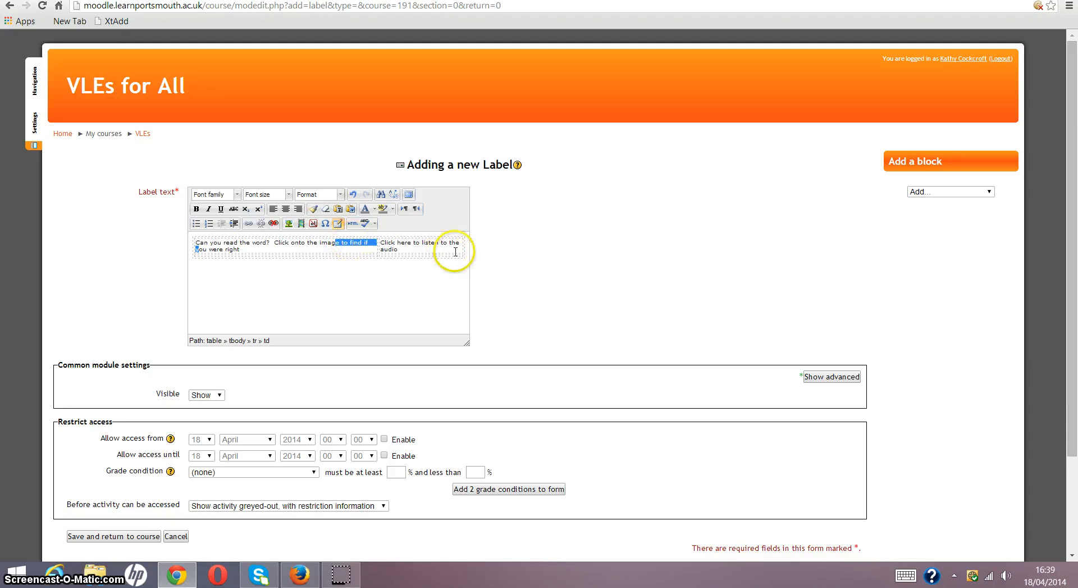
left_click_drag(458, 251, 319, 251)
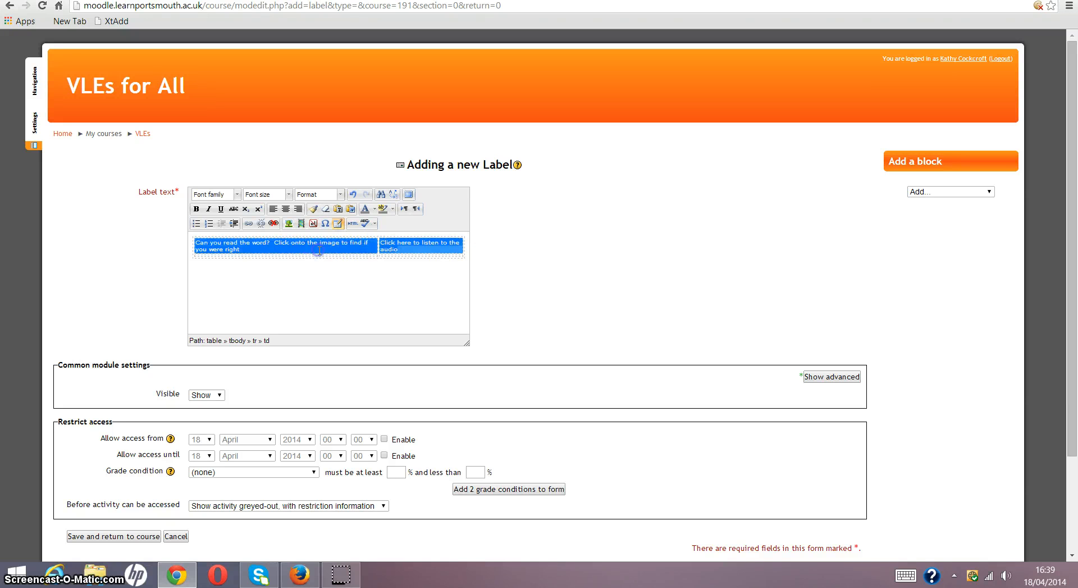
left_click(237, 194)
left_click(219, 267)
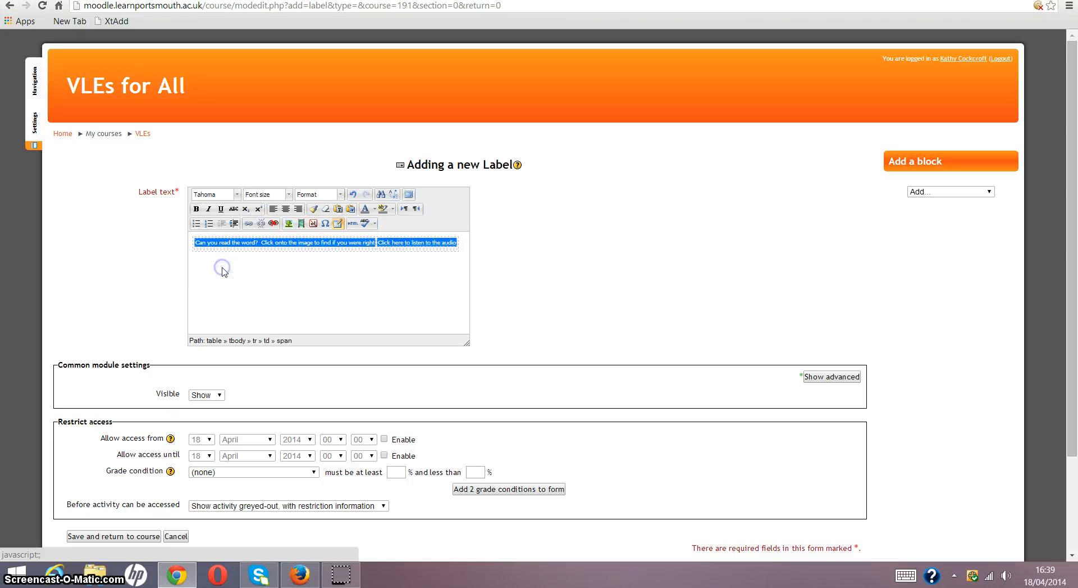
left_click(286, 195)
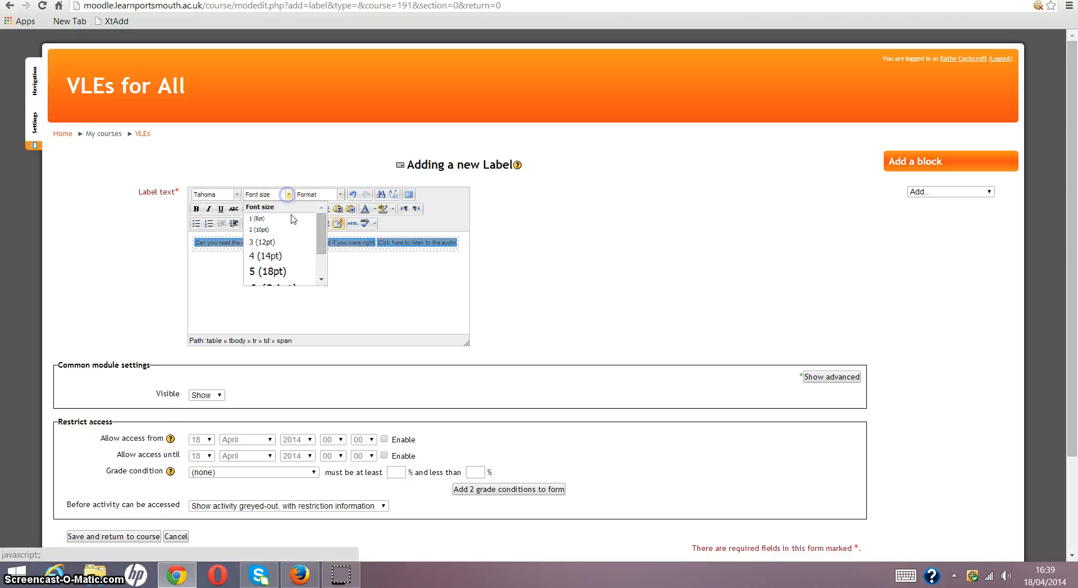
left_click(272, 257)
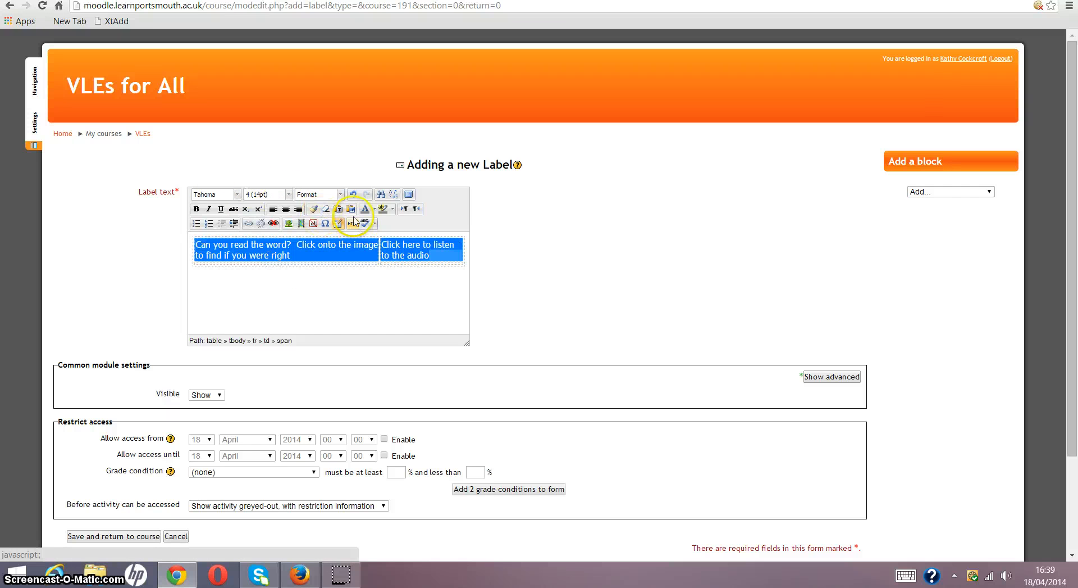
- Make the text in both top-row cells of the table black and bold
left_click(375, 210)
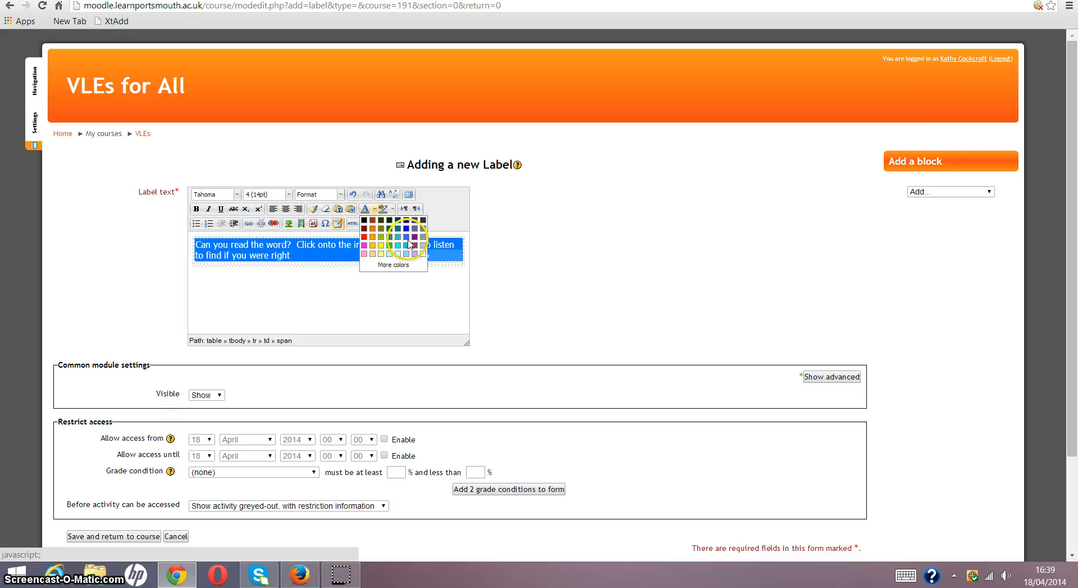
left_click(364, 221)
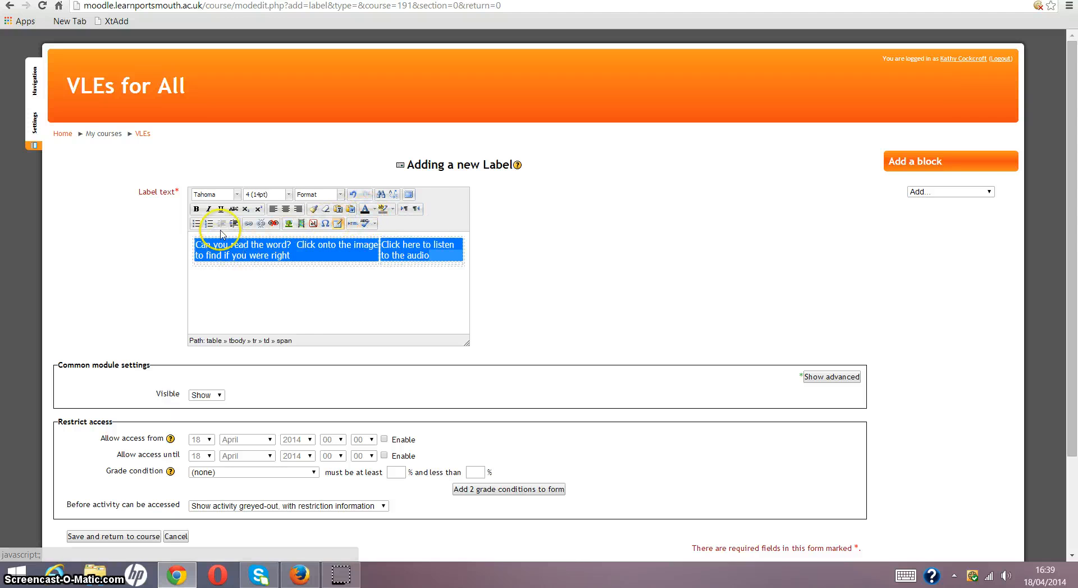
left_click(196, 210)
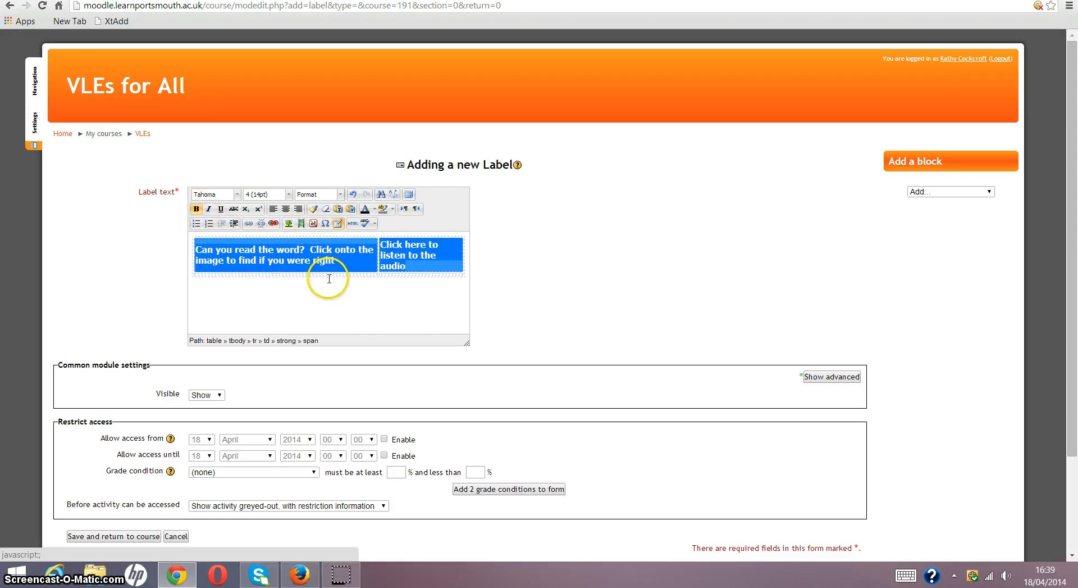
left_click(371, 303)
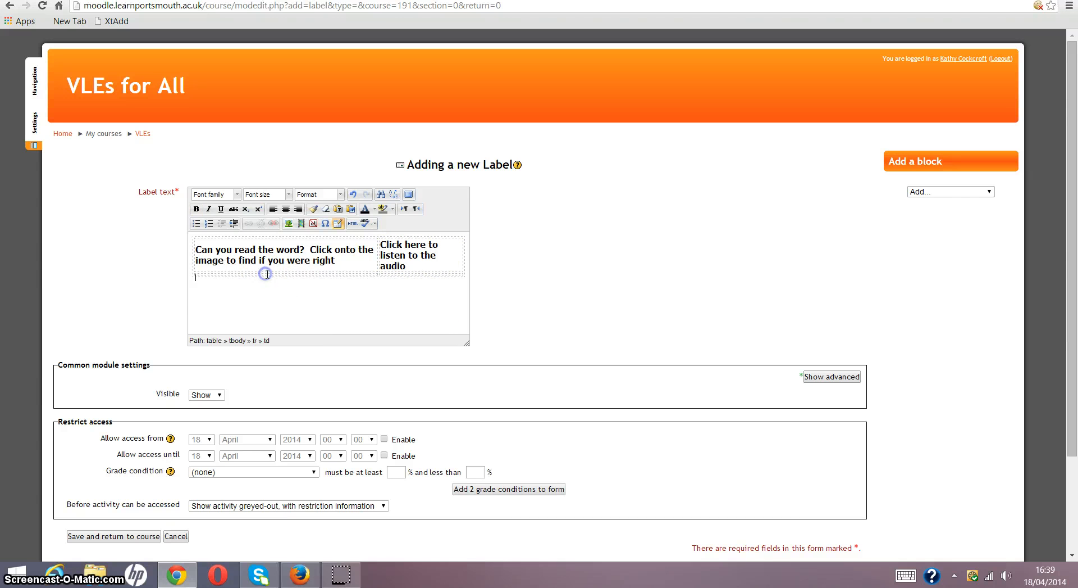
- Place the text cursor in the empty first cell of the table's second row
double_click(221, 273)
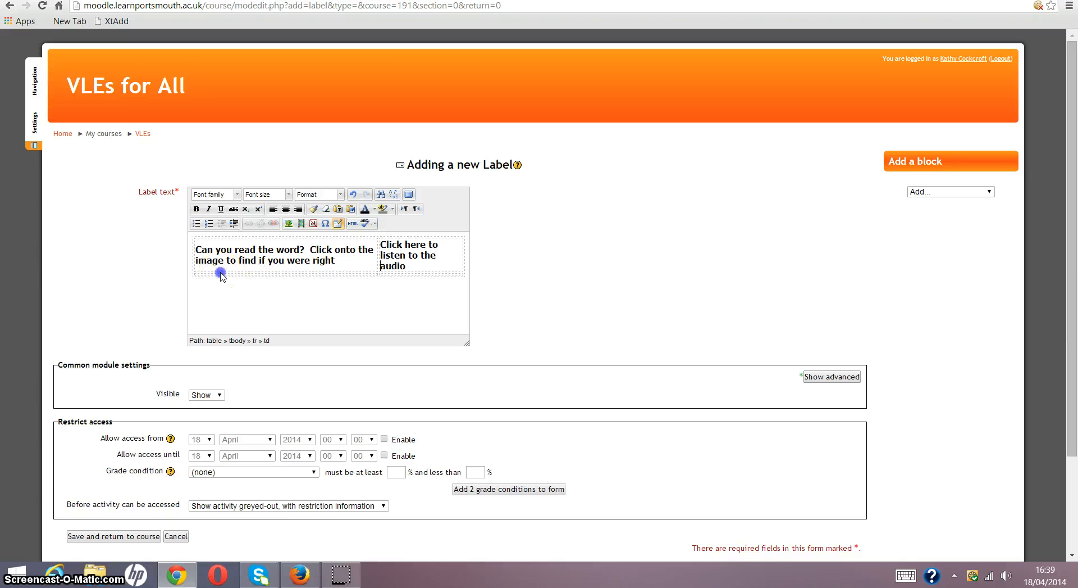
left_click(257, 266)
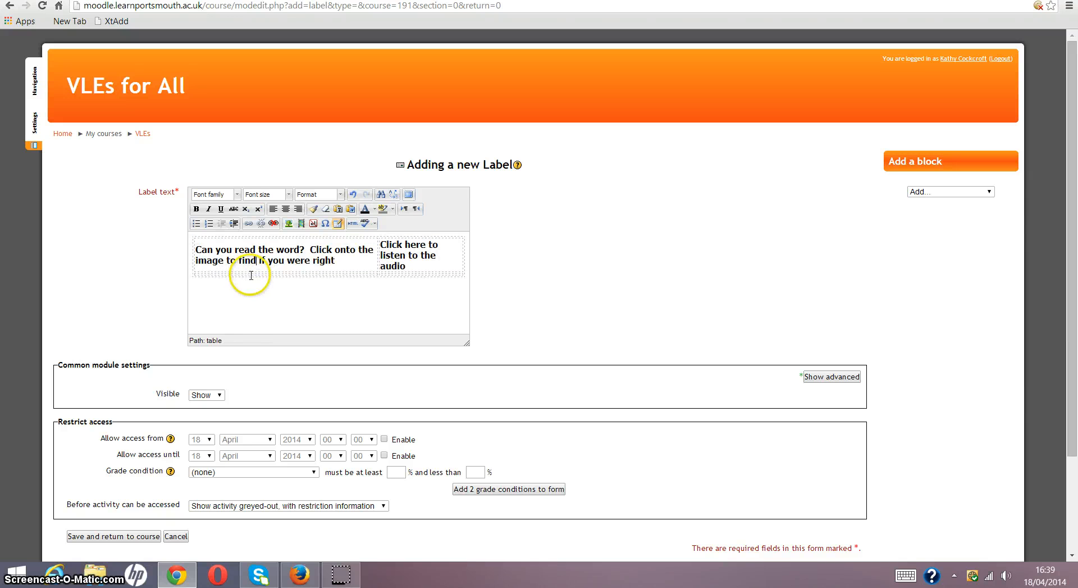
left_click(251, 275)
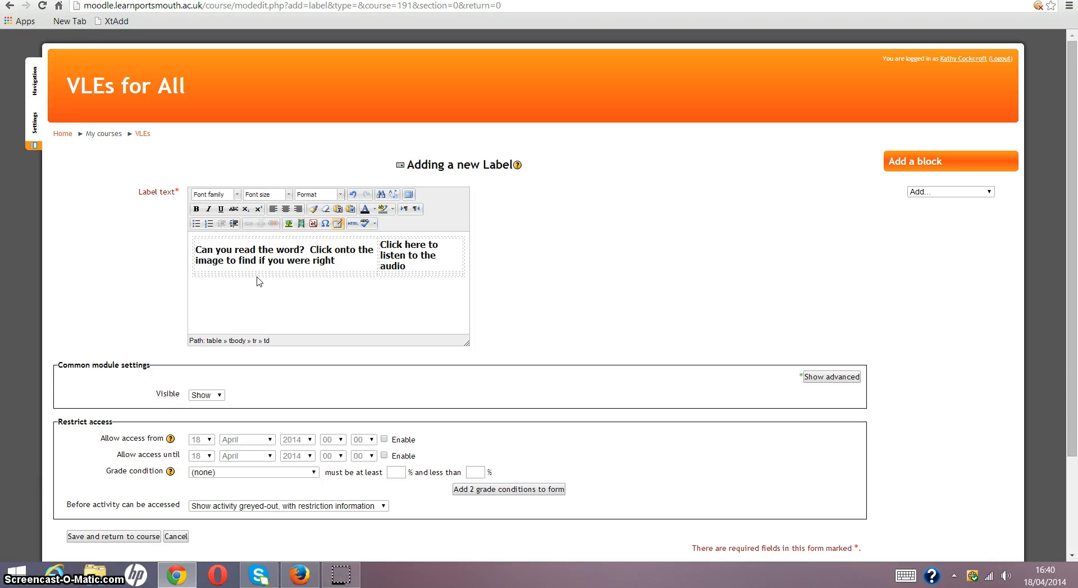
key("Return")
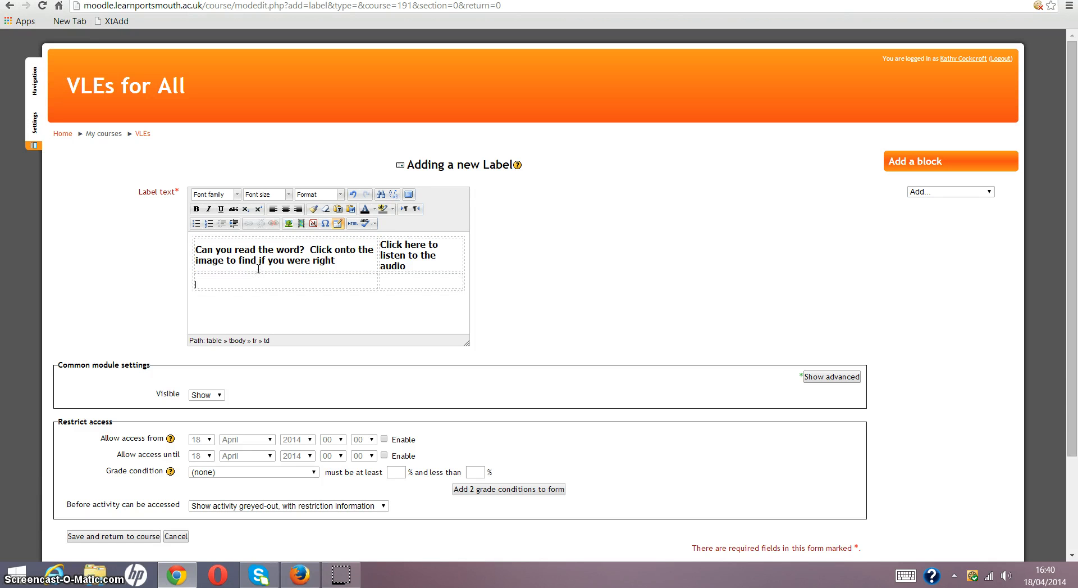
key("BackSpace")
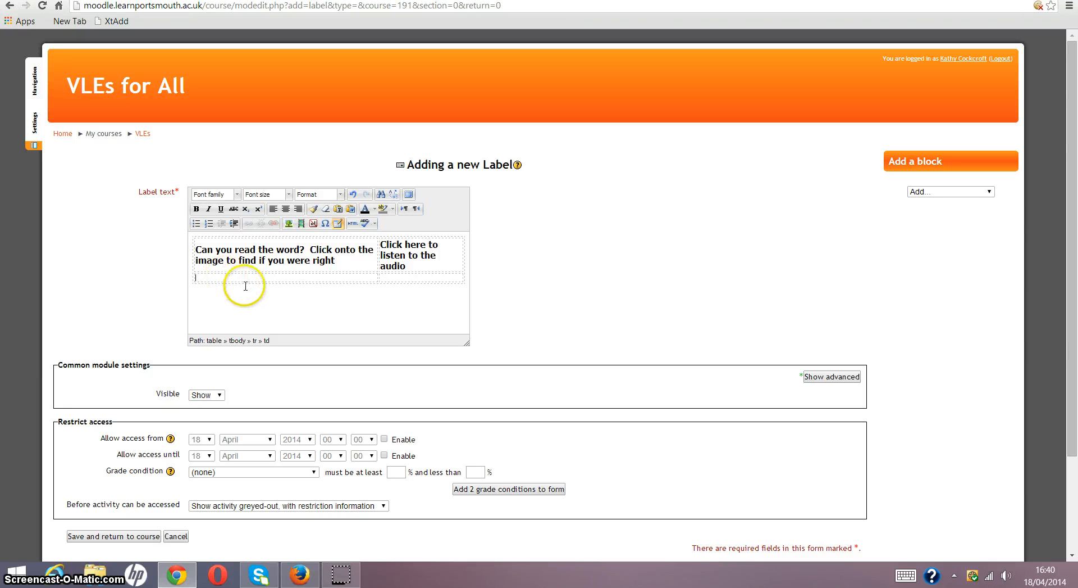
- Upload rabbit.png from the Images folder on KINGSTON (G:) as the image for the second row's first cell
left_click(289, 224)
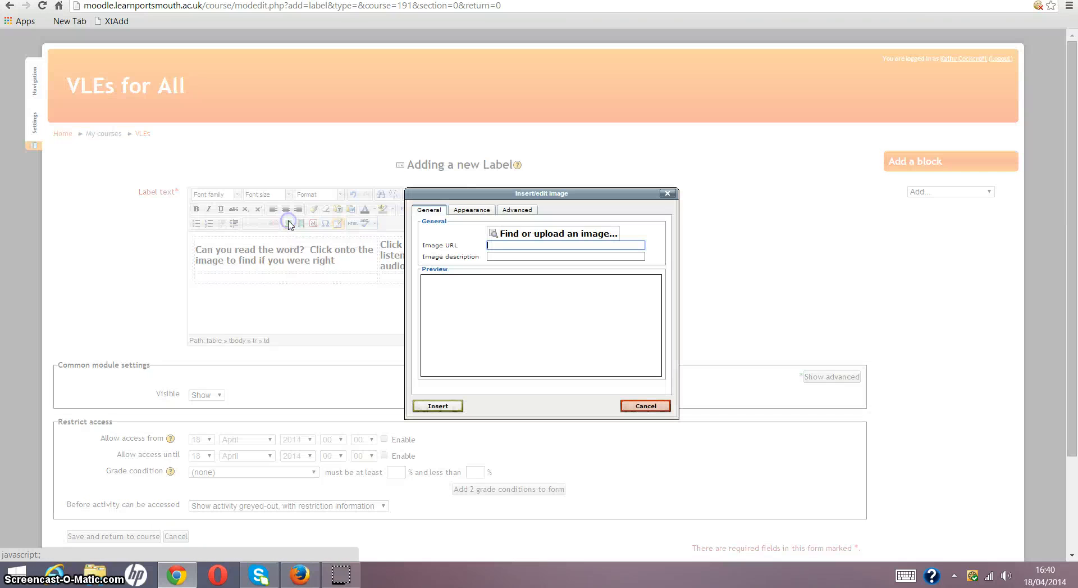
left_click(512, 240)
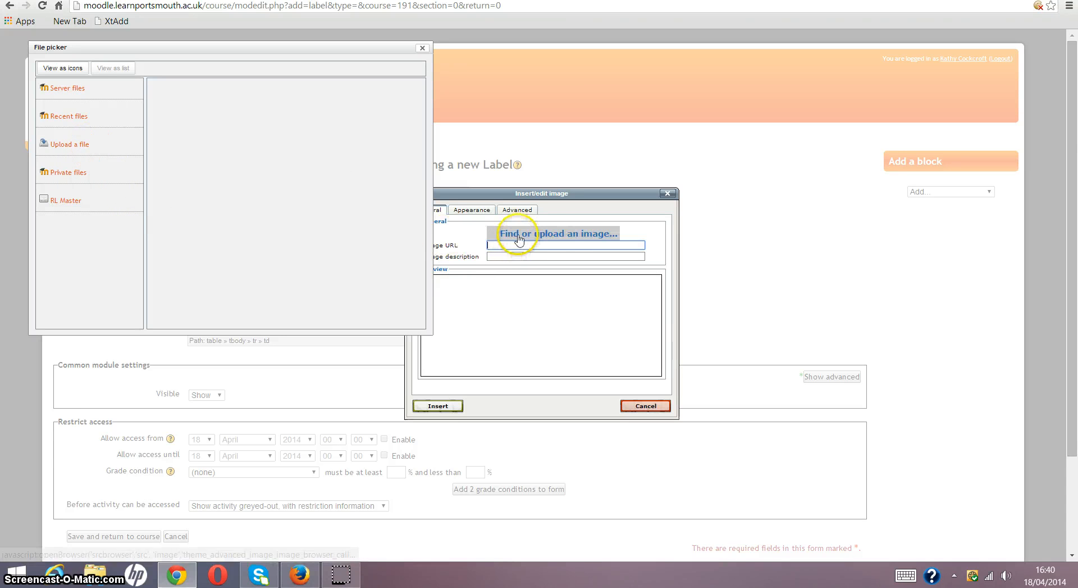
left_click(81, 147)
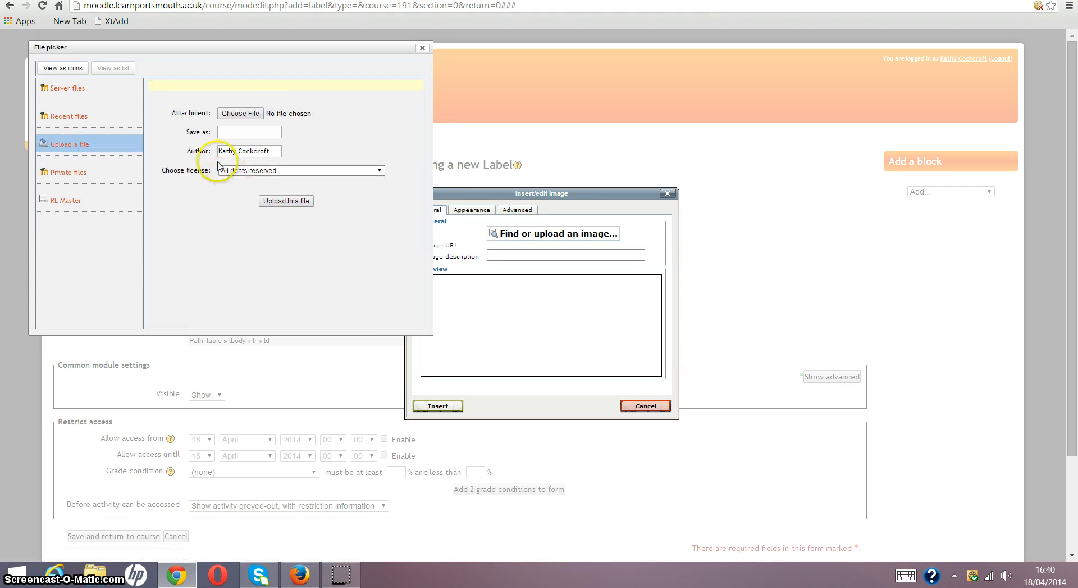
left_click(237, 115)
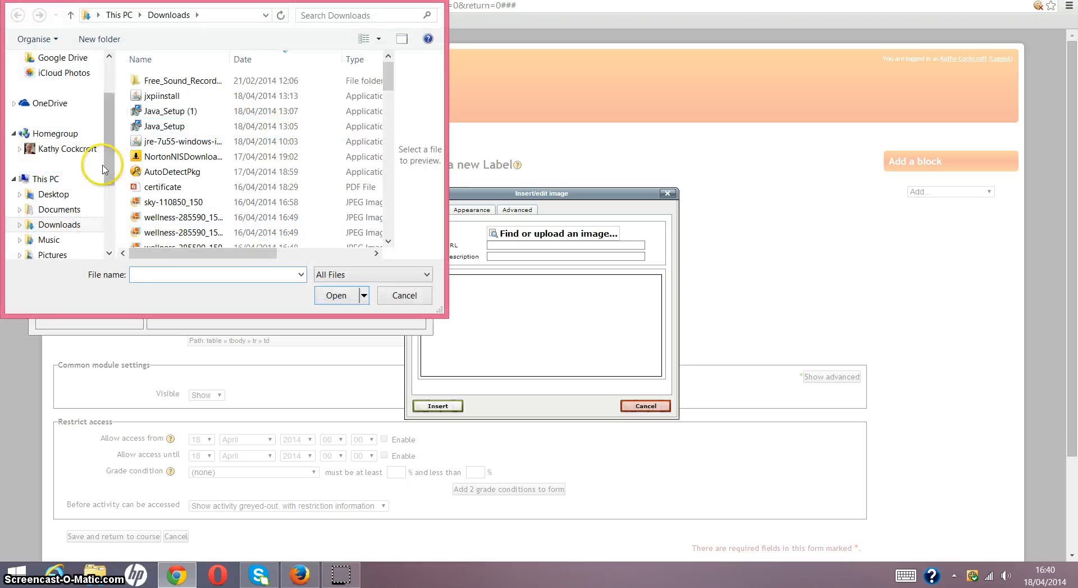
scroll(103, 168, "down", 3)
left_click(66, 211)
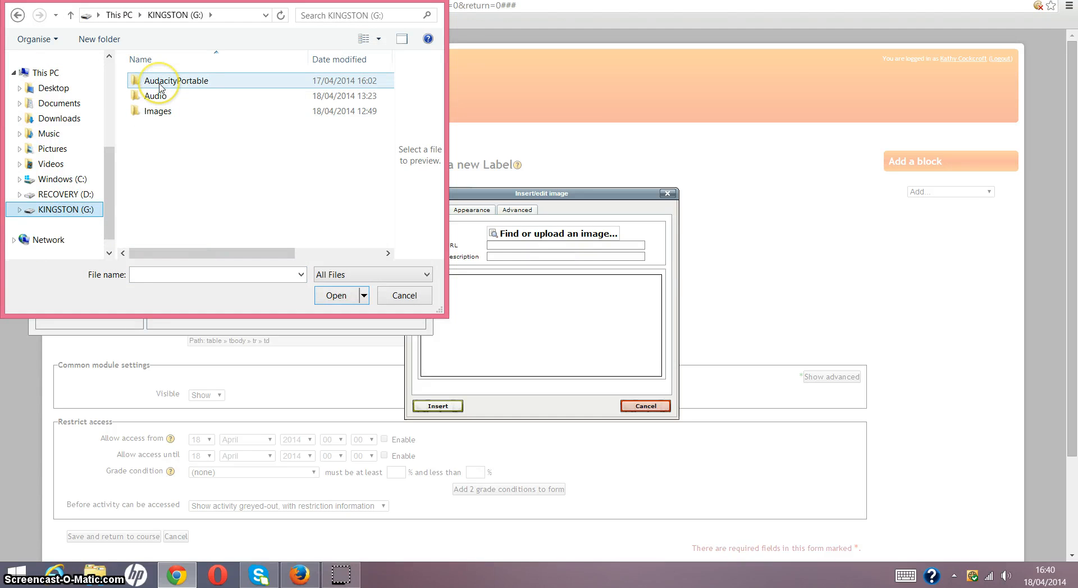
double_click(158, 116)
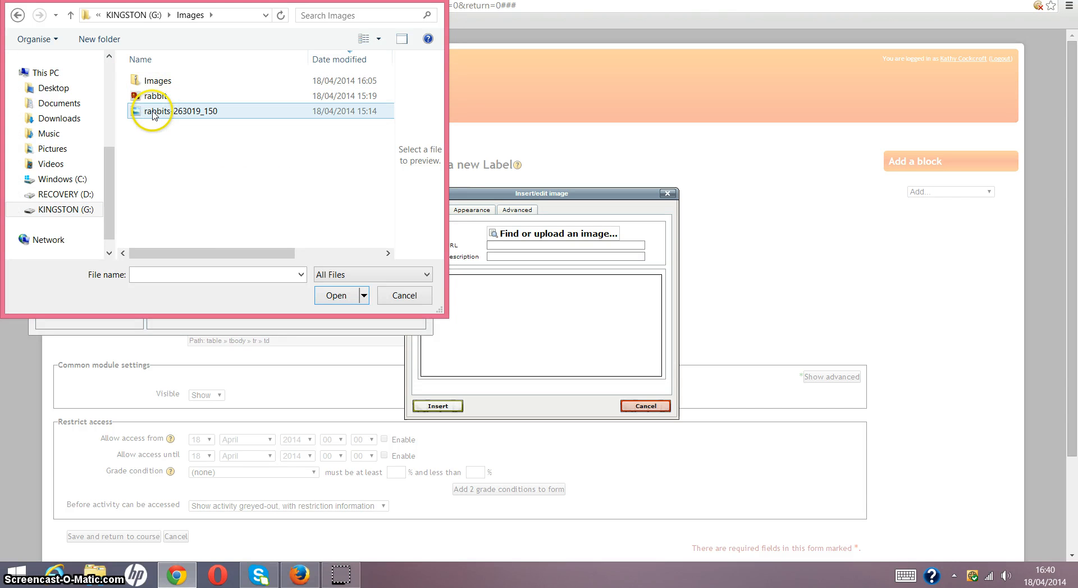
mouse_move(180, 252)
left_mouse_down()
mouse_move(270, 268)
mouse_move(196, 259)
left_mouse_up()
left_click(150, 111)
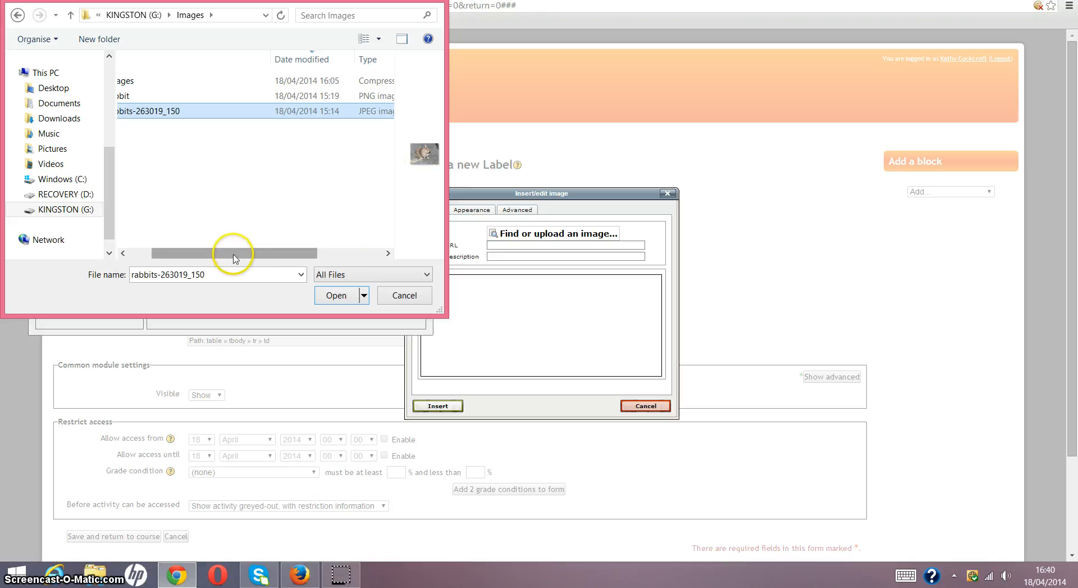
left_click_drag(231, 252, 197, 246)
left_click(147, 97)
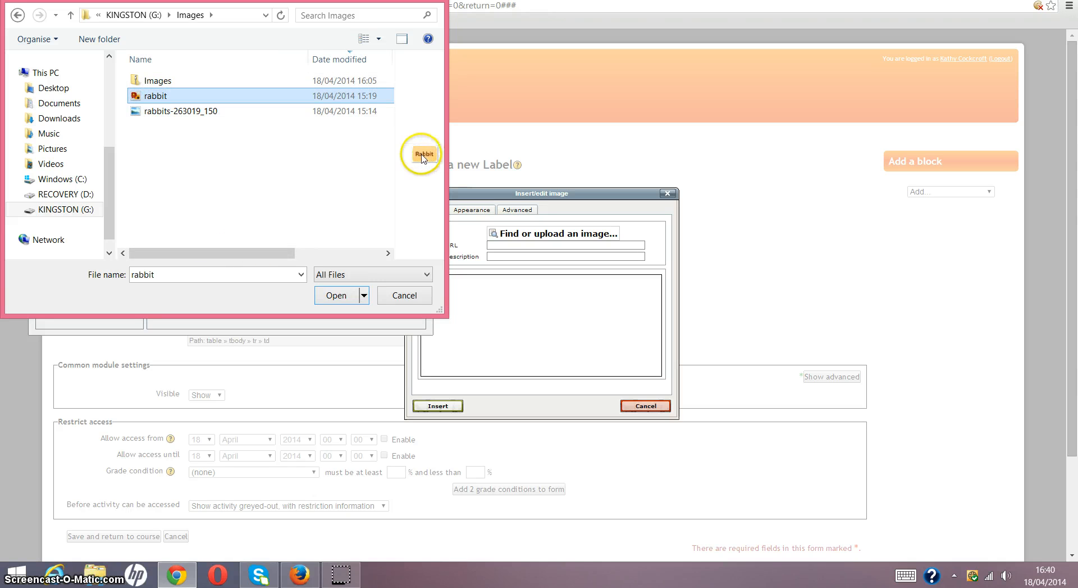
left_click(333, 296)
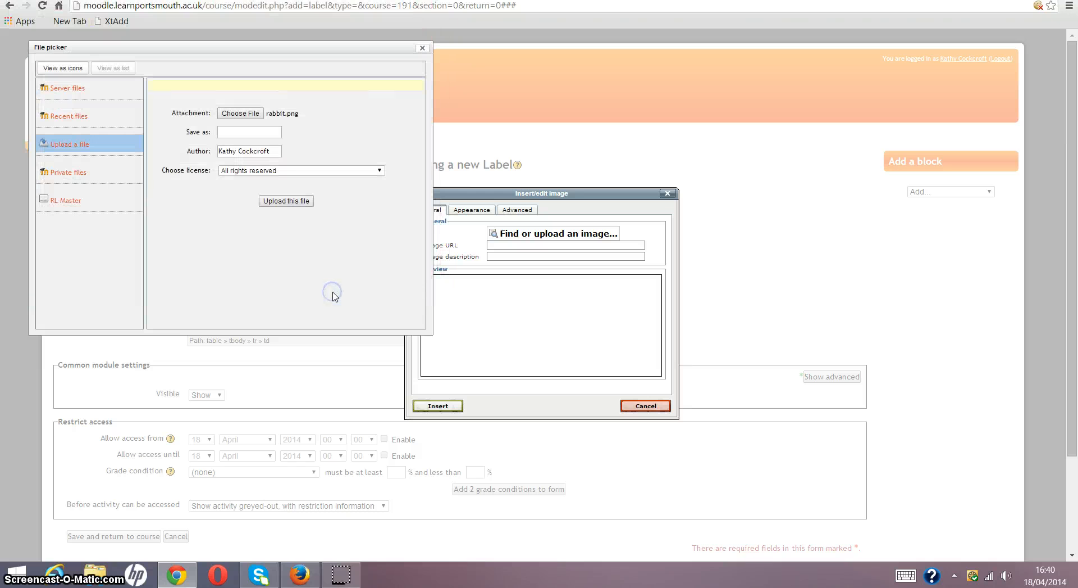
left_click(282, 201)
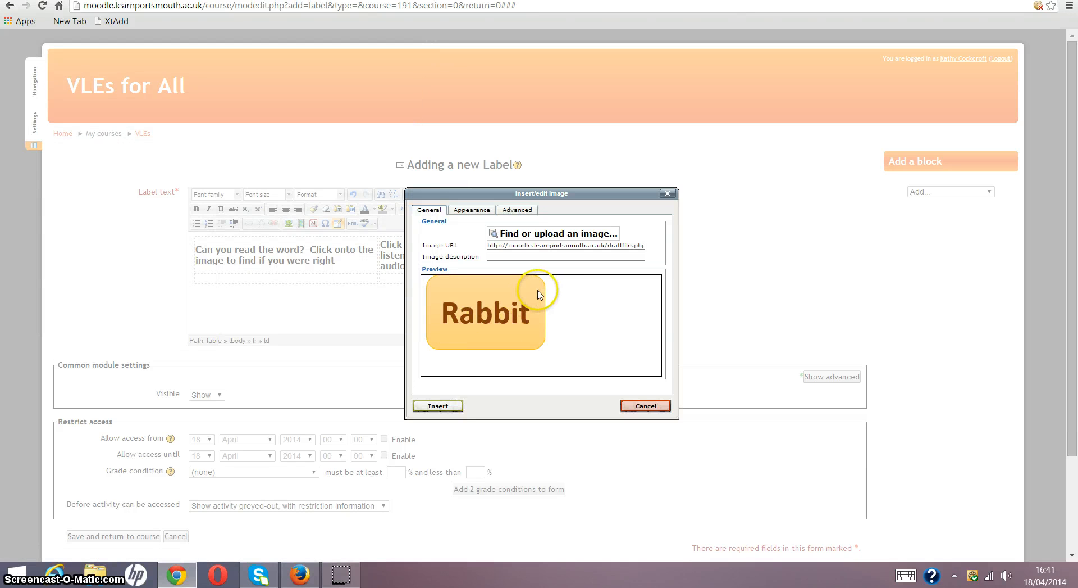
- Describe the image as "rabbit" and set its width to 150 px with Middle alignment, keeping proportions constrained
left_click(503, 256)
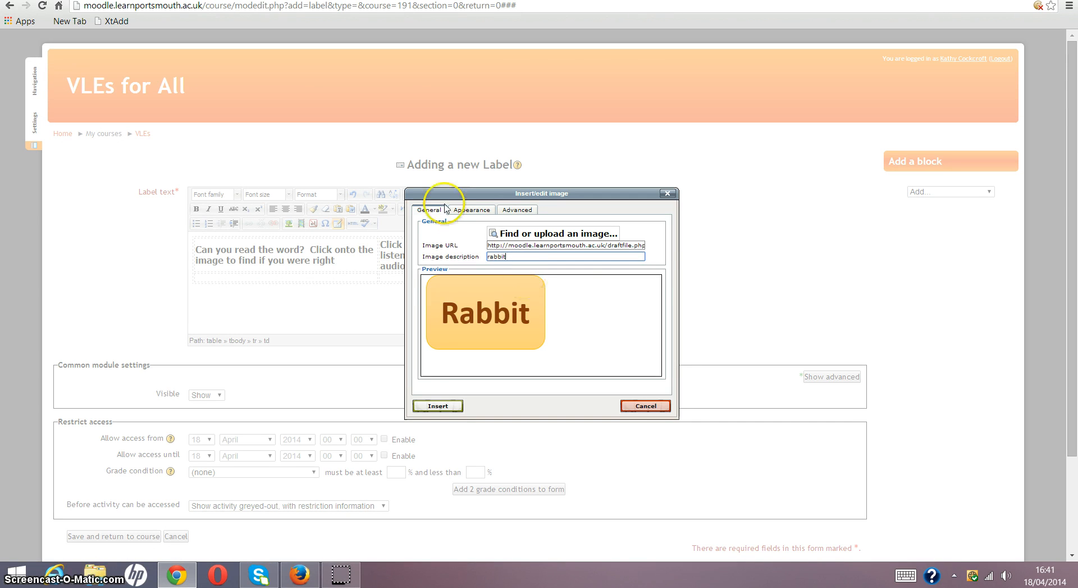
left_click(482, 211)
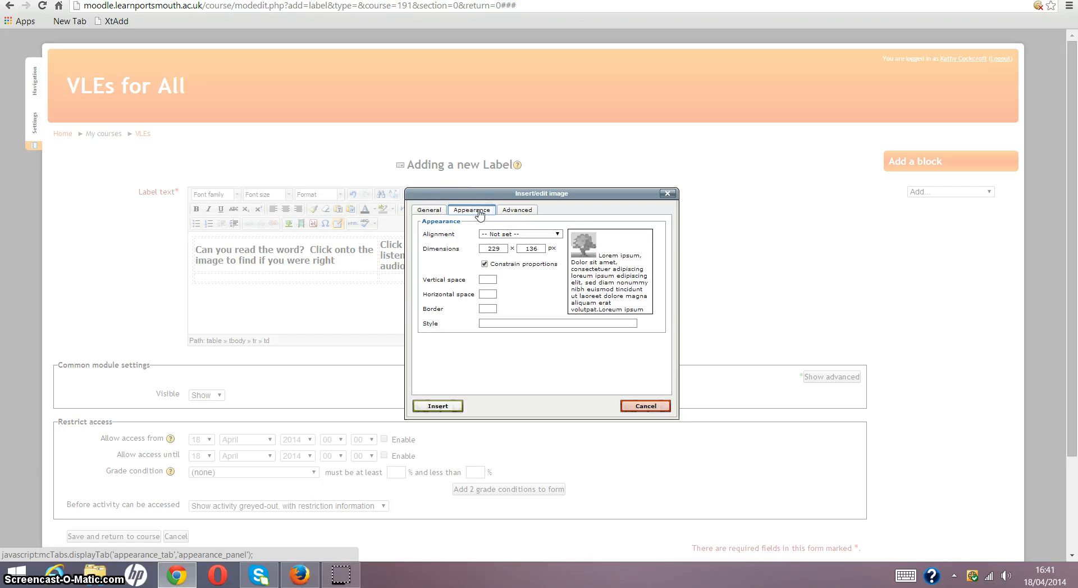
left_click(499, 249)
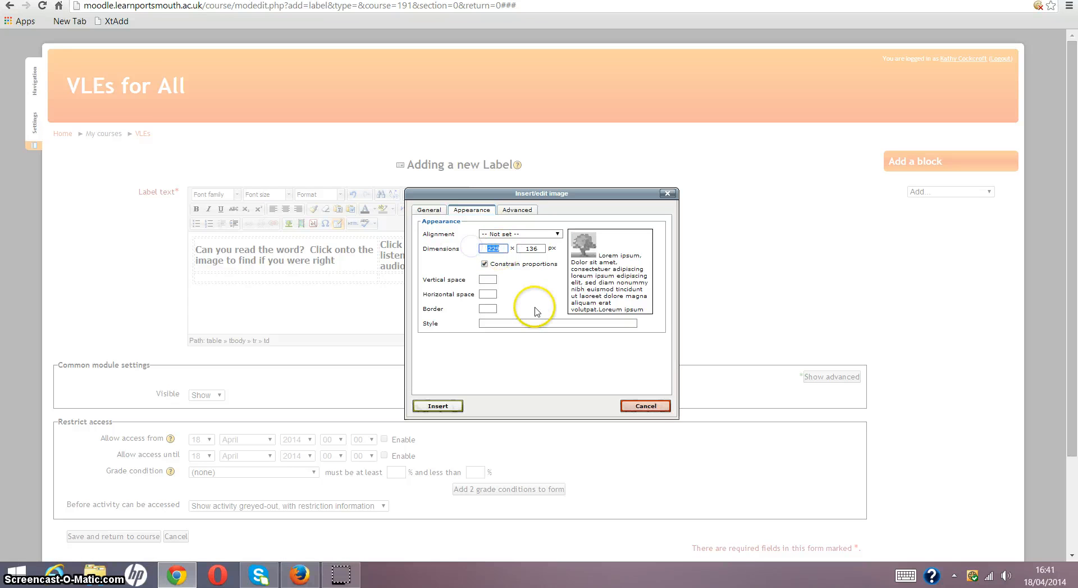
type("150")
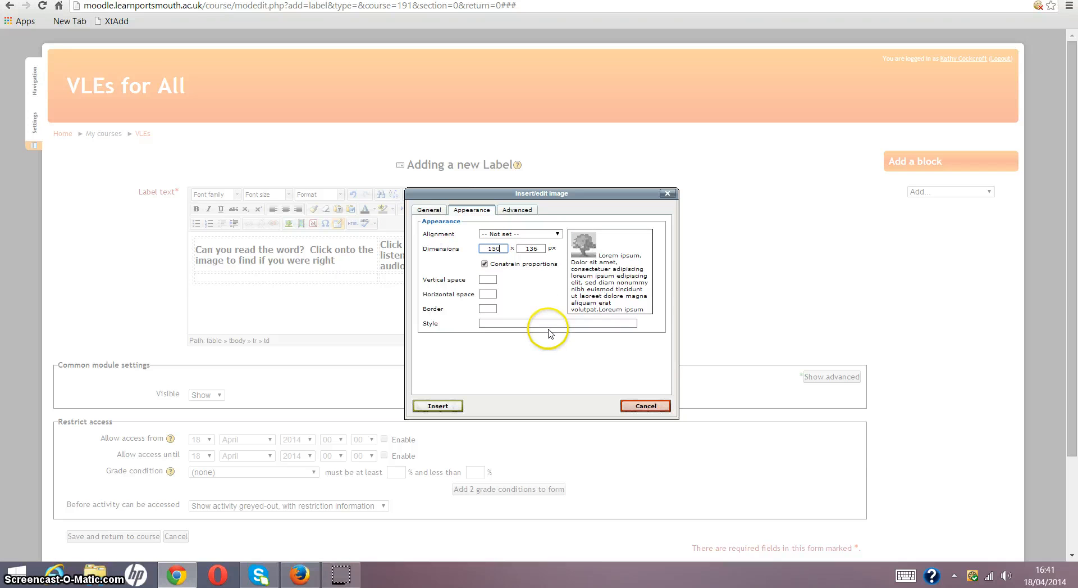
left_click(508, 233)
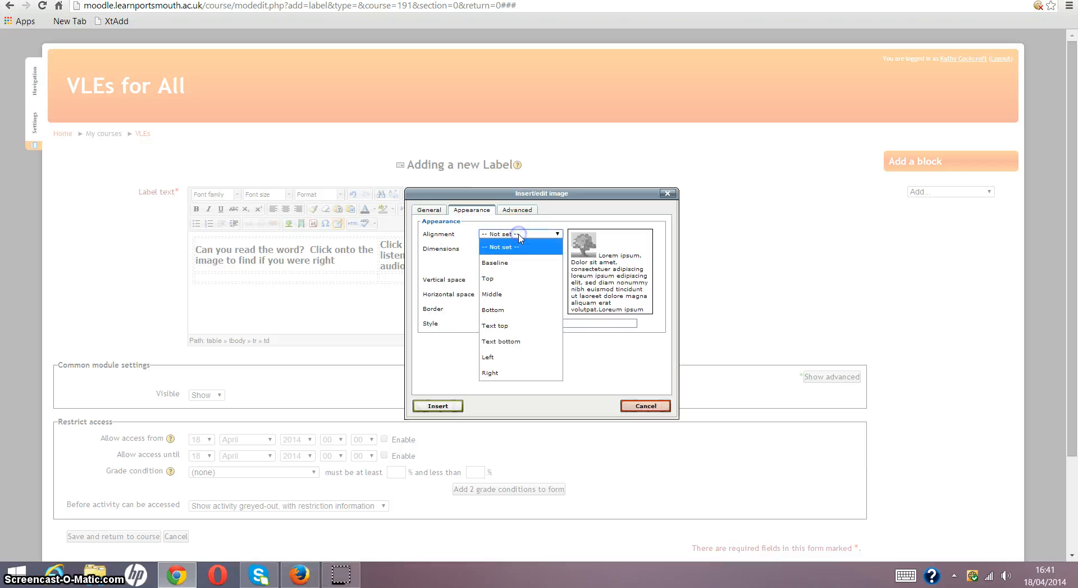
left_click(505, 295)
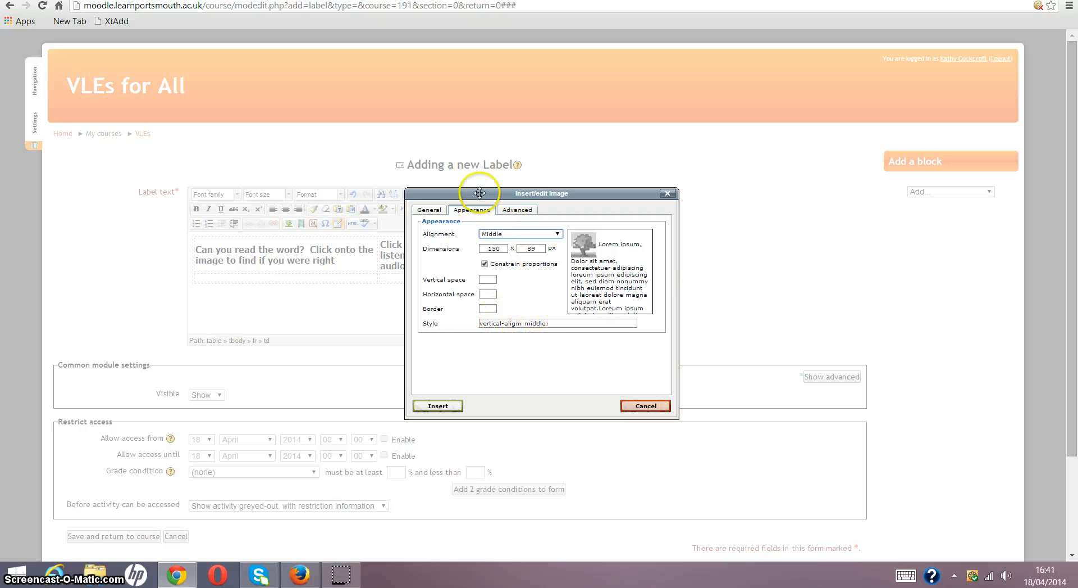
- Enable the alternative swap image for the rabbit word image
left_click(522, 210)
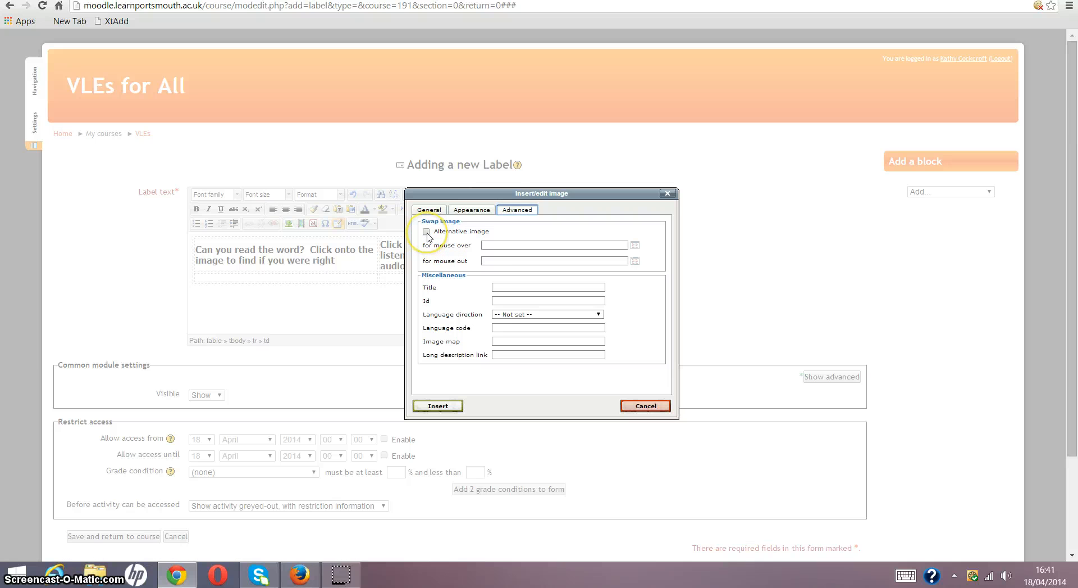
left_click(495, 244)
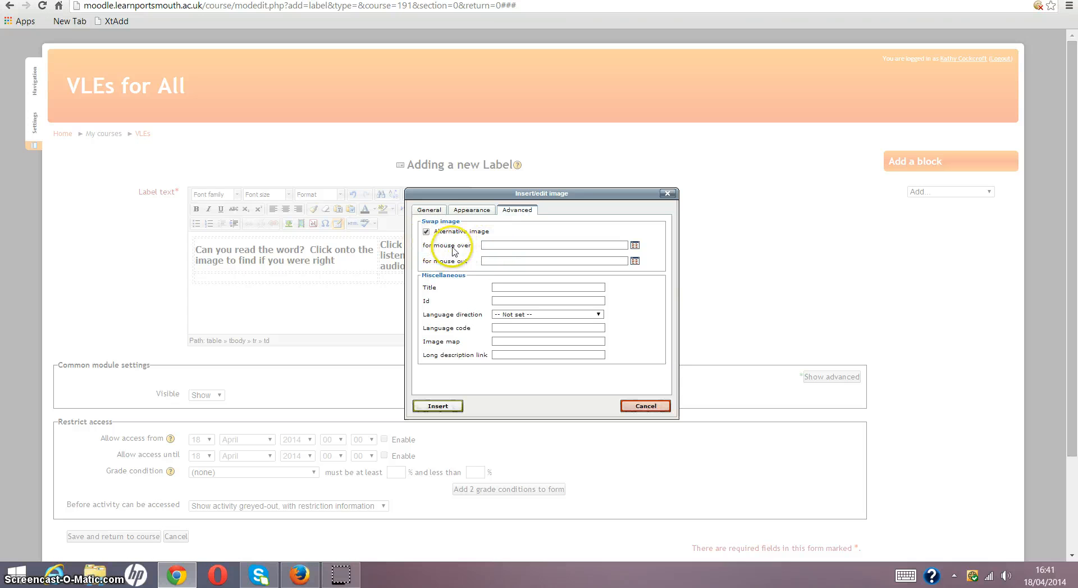
left_click(494, 246)
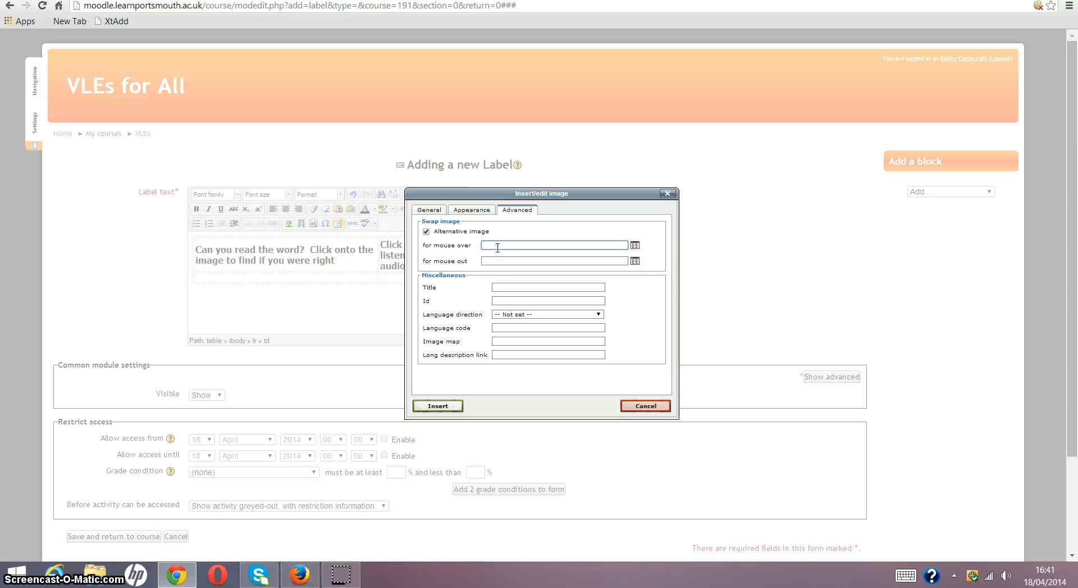
left_click(487, 260)
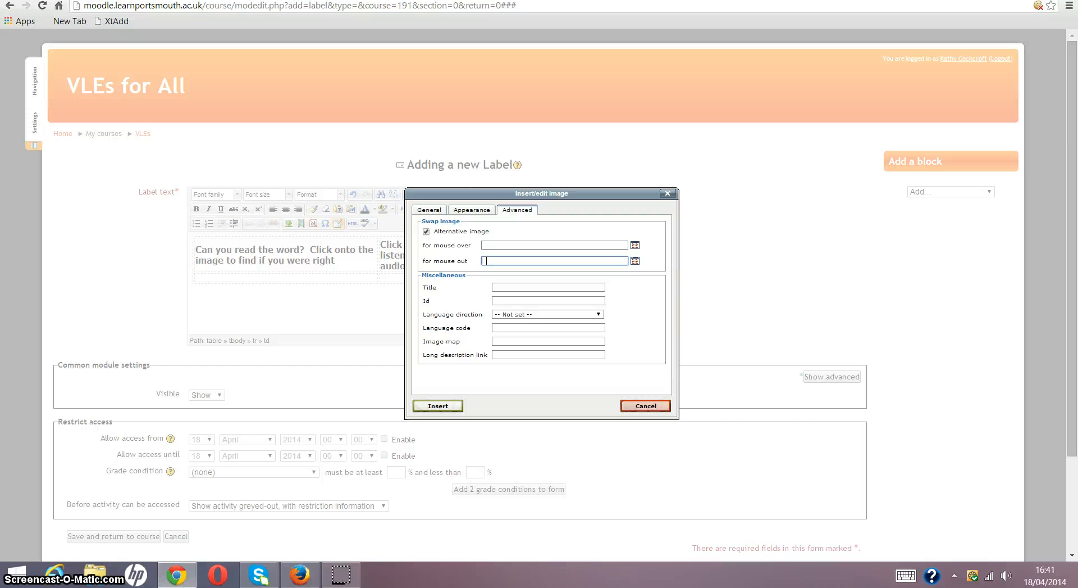
left_click(505, 245)
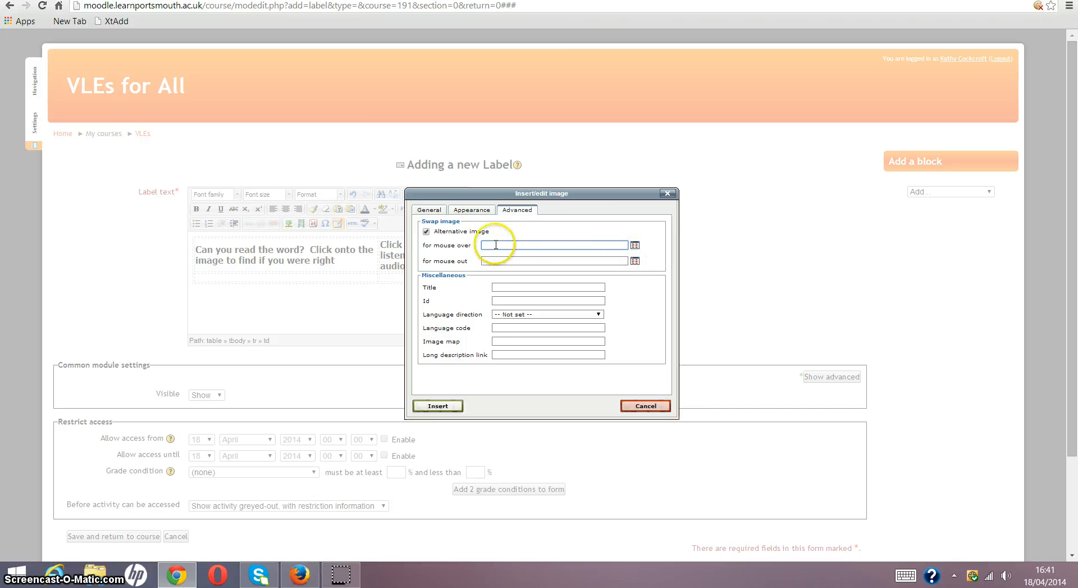
- Upload rabbits-263019_150 from the Images folder on KINGSTON (G:) as the mouse-over image
left_click(635, 247)
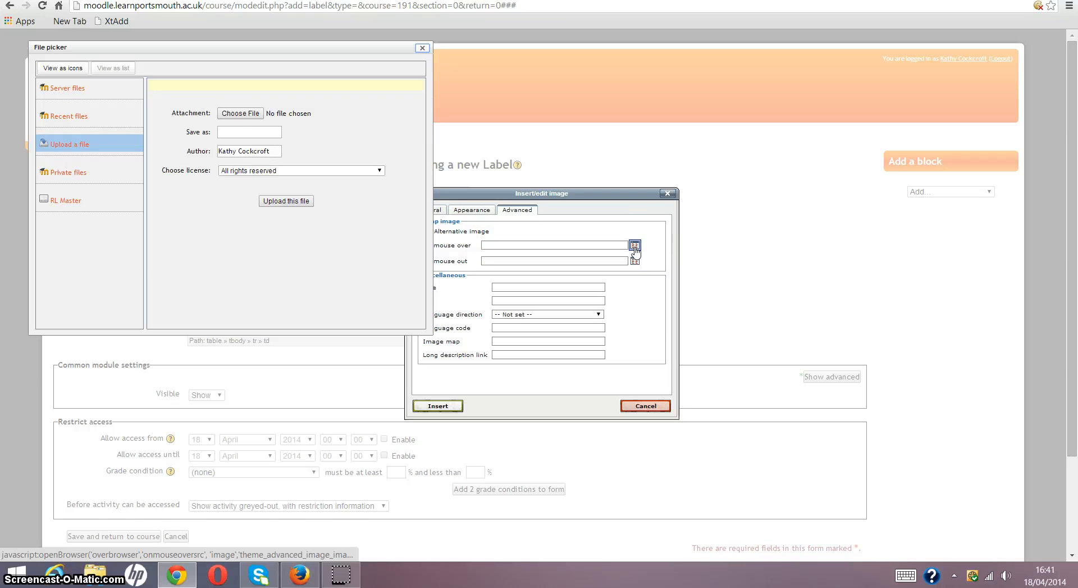
left_click(230, 115)
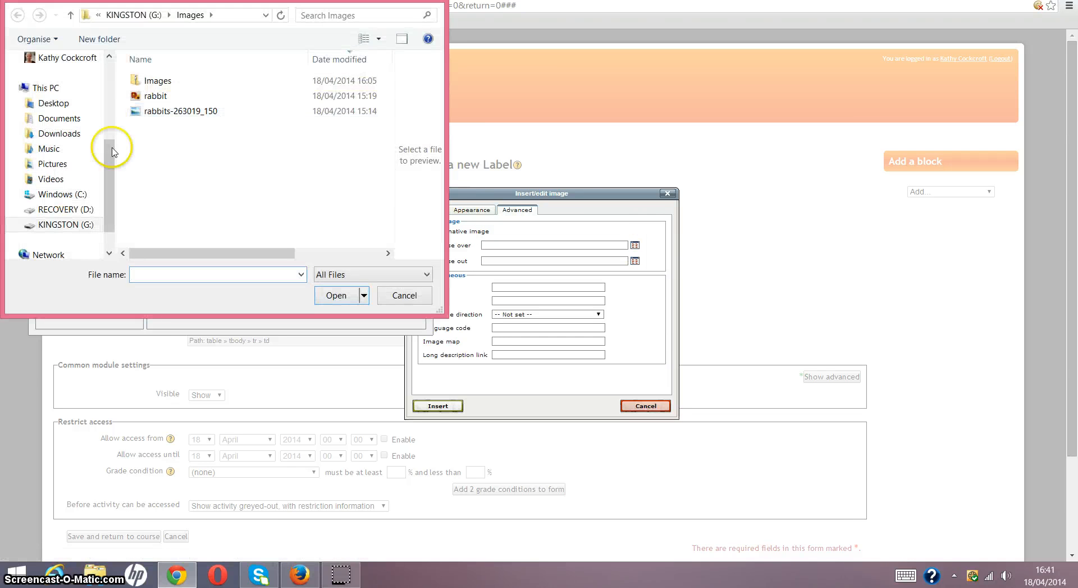
left_click(150, 99)
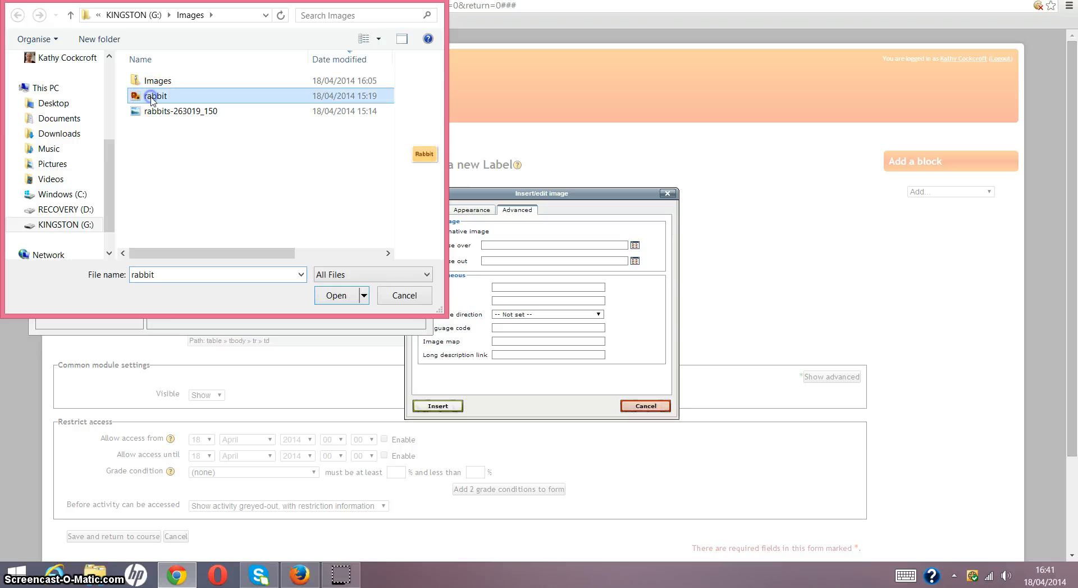
left_click(147, 112)
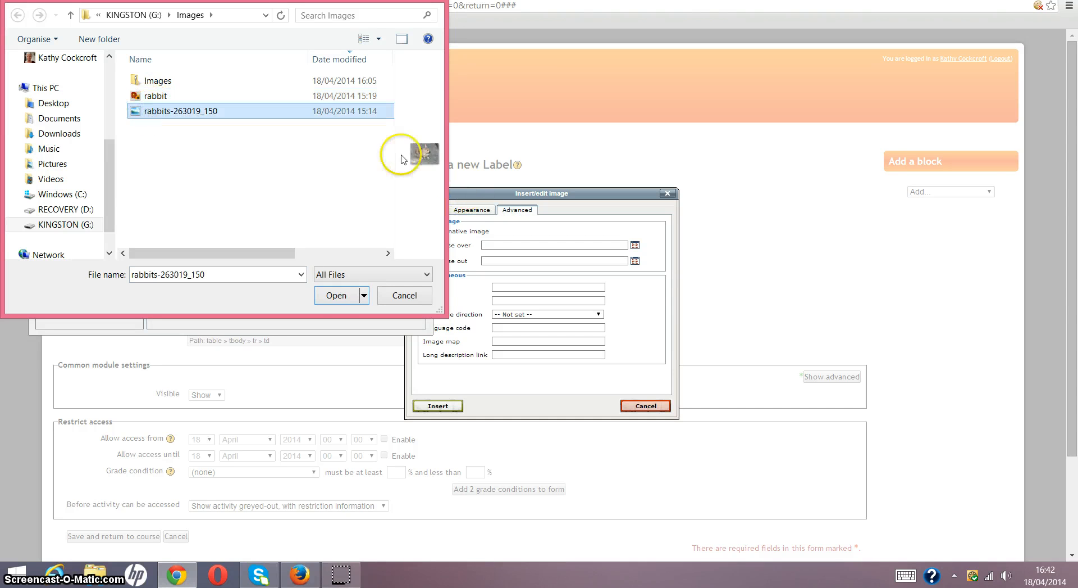
left_click(325, 297)
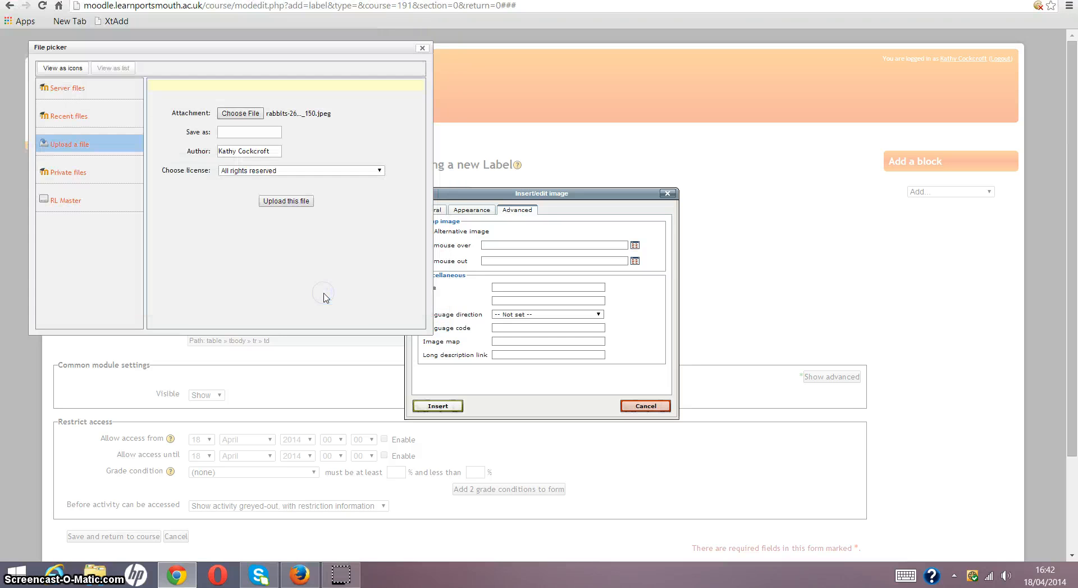
left_click(282, 202)
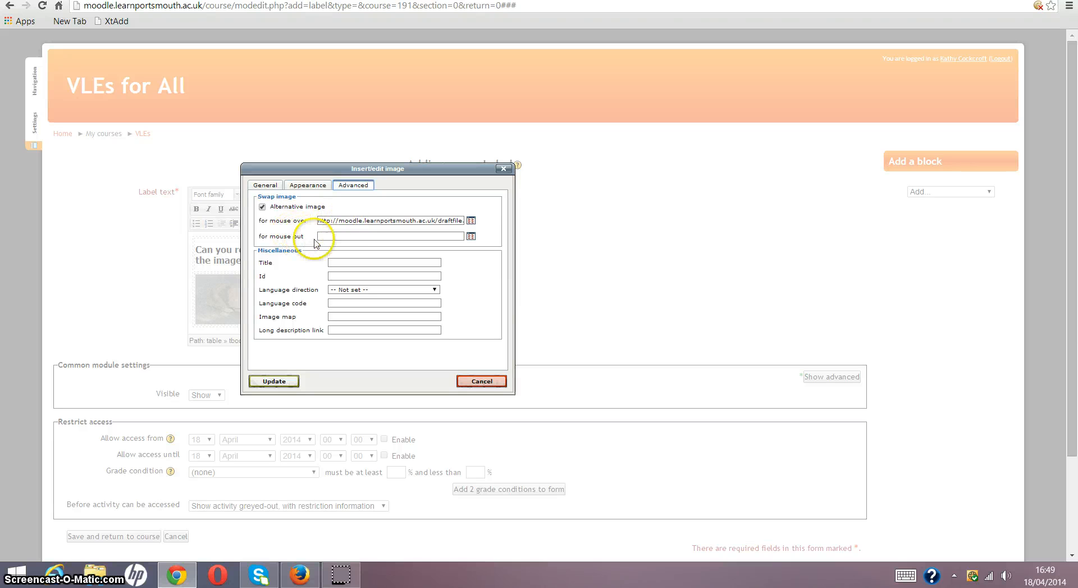
- Copy the rabbit.png image URL into the mouse-out image setting and update the image
left_click(359, 236)
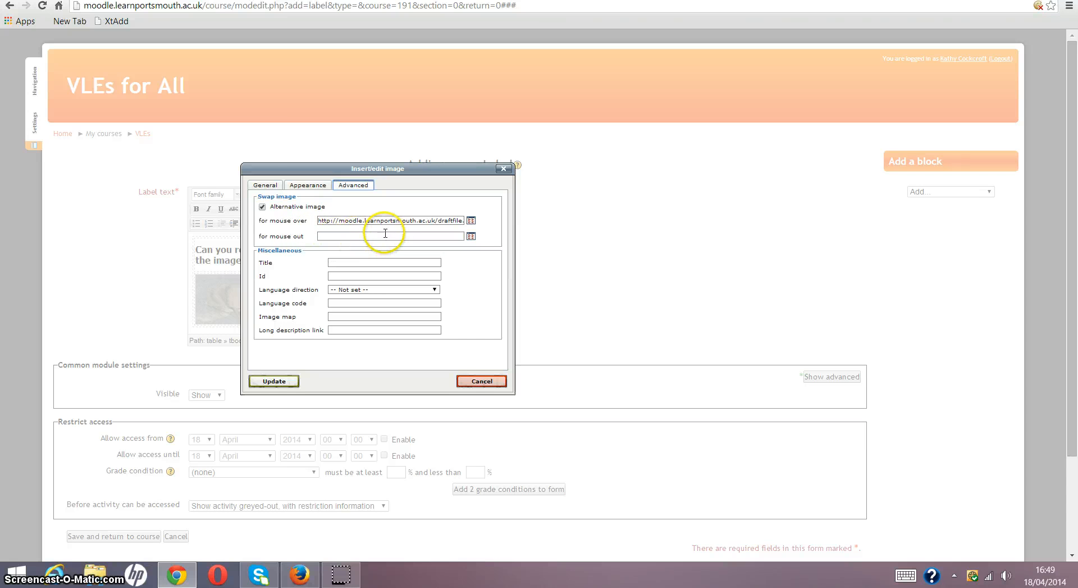
left_click(271, 187)
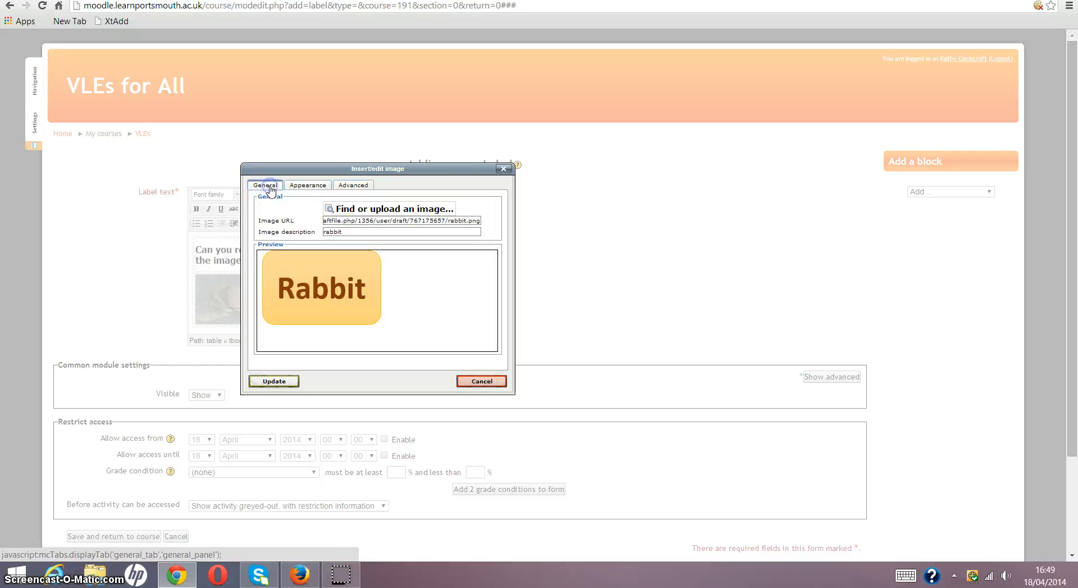
left_click(350, 220)
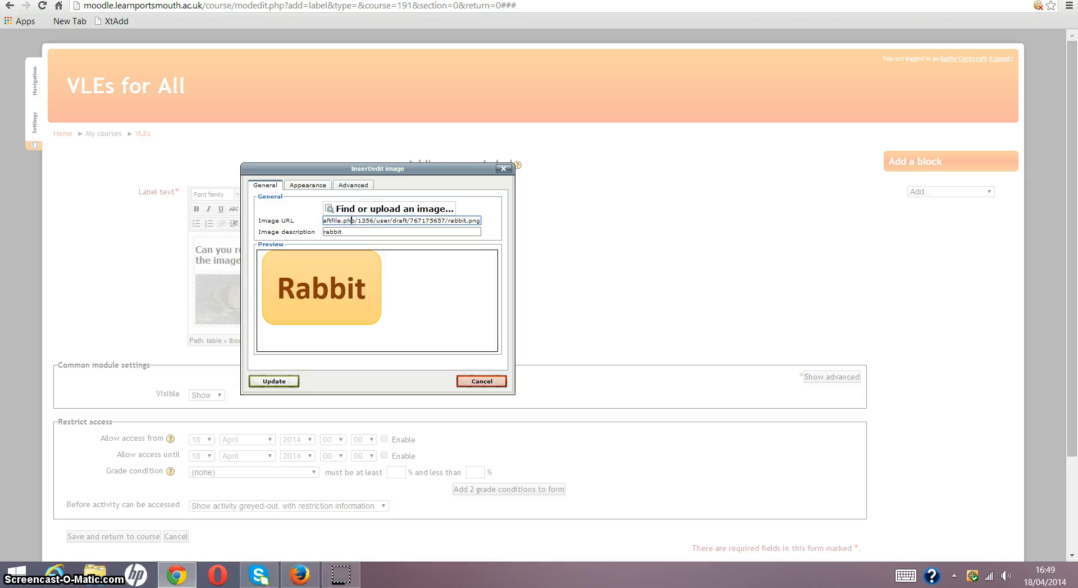
left_click(352, 221)
key("ctrl+a")
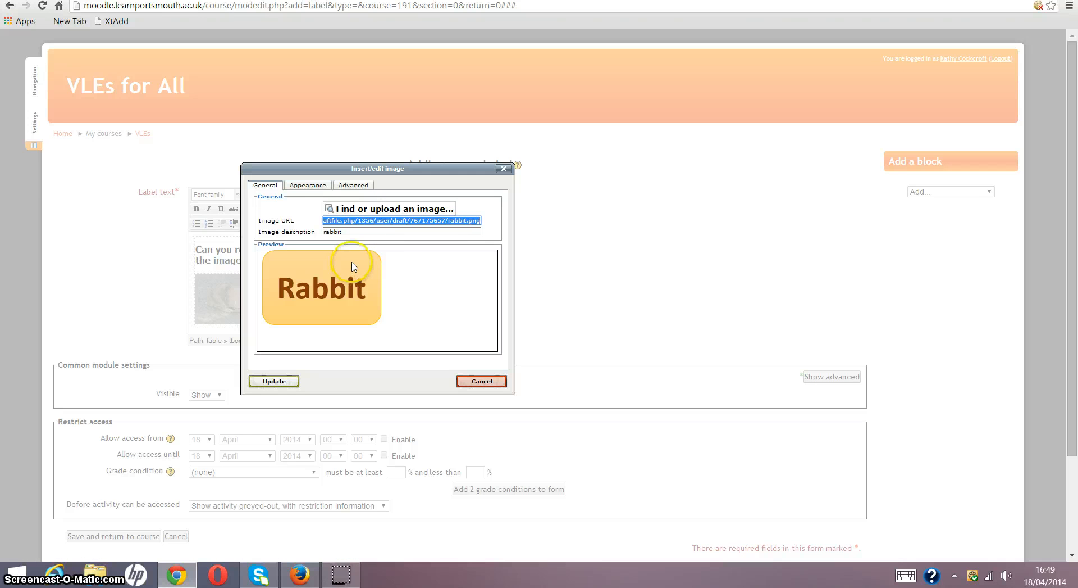
left_click(353, 186)
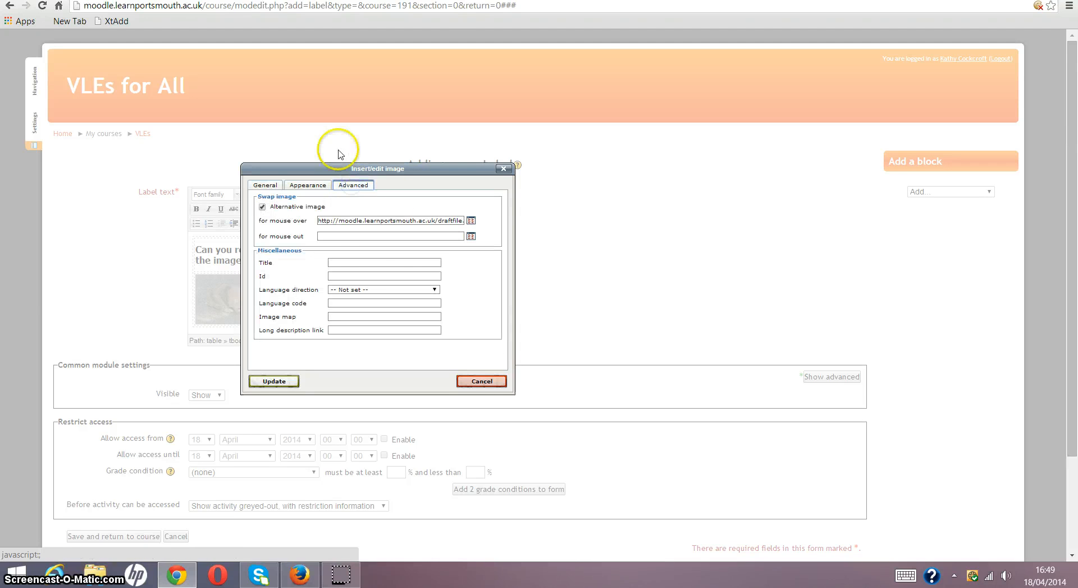
left_click(327, 235)
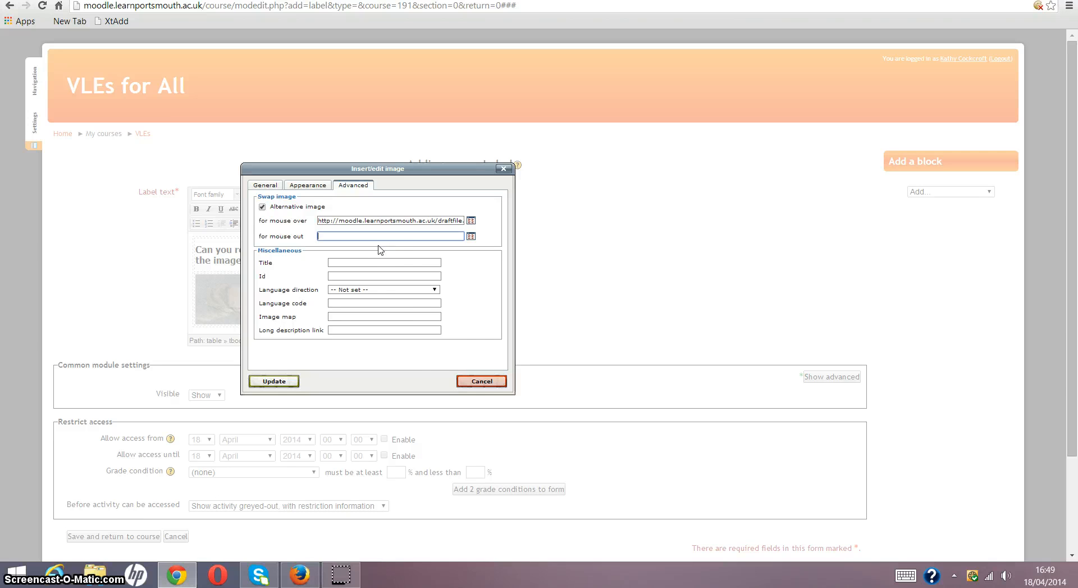
key("ctrl+v")
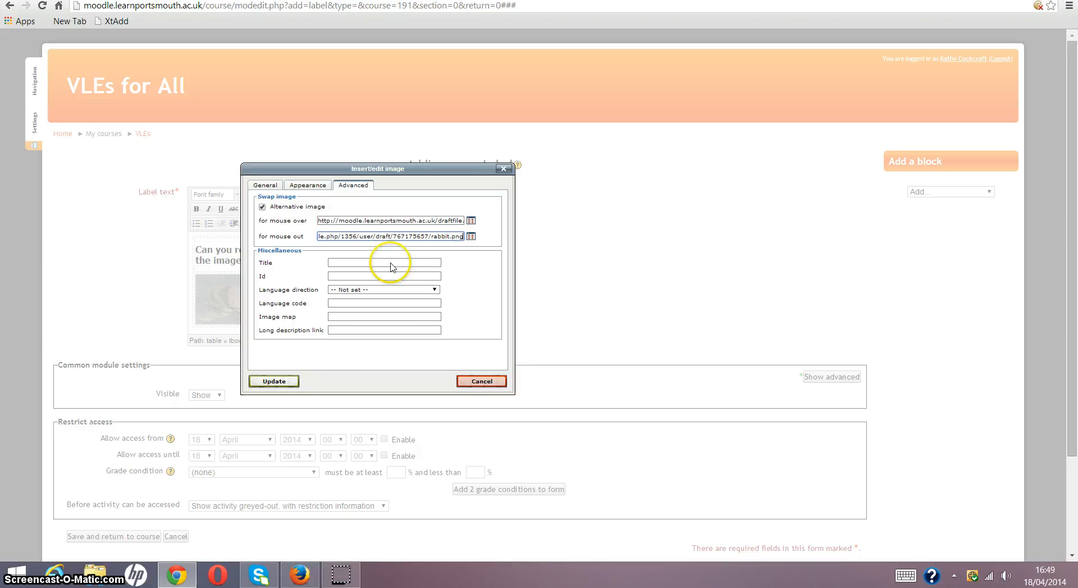
left_click(275, 382)
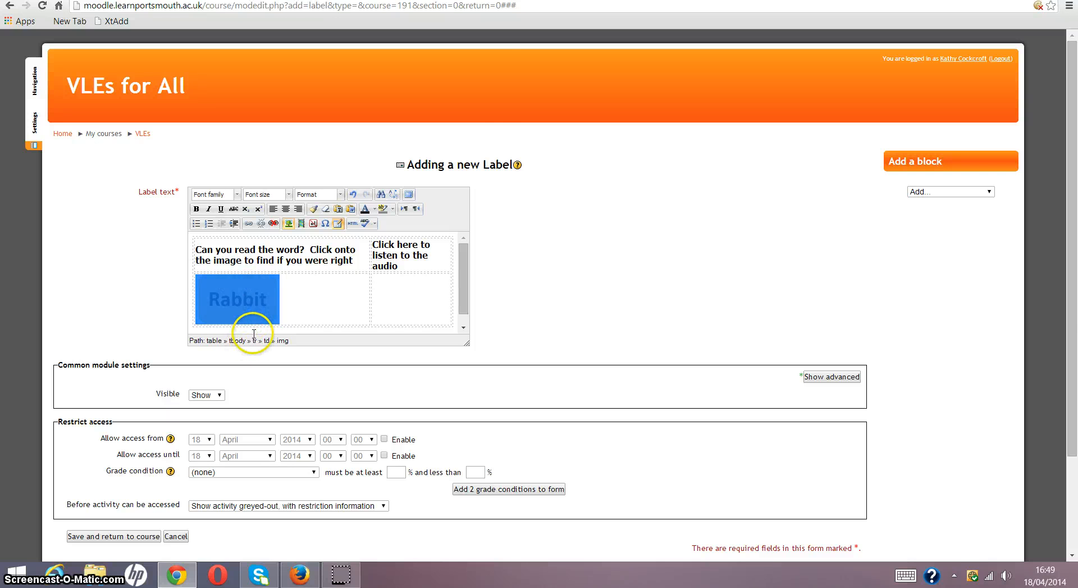
- Save the label, return to the course page and test the picture swap on the Rabbit word image
scroll(291, 306, "down", 3)
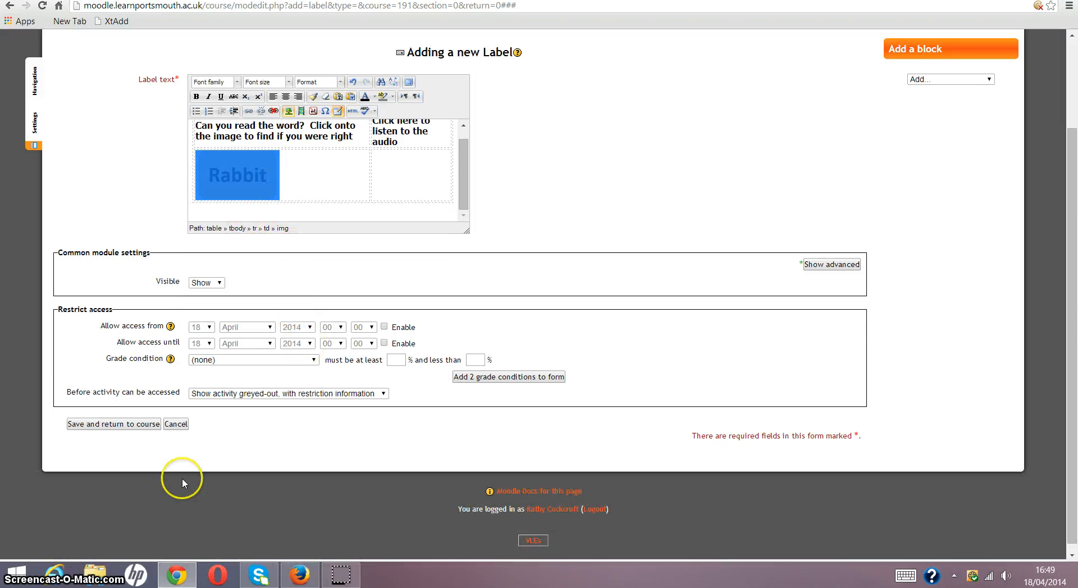
left_click(119, 424)
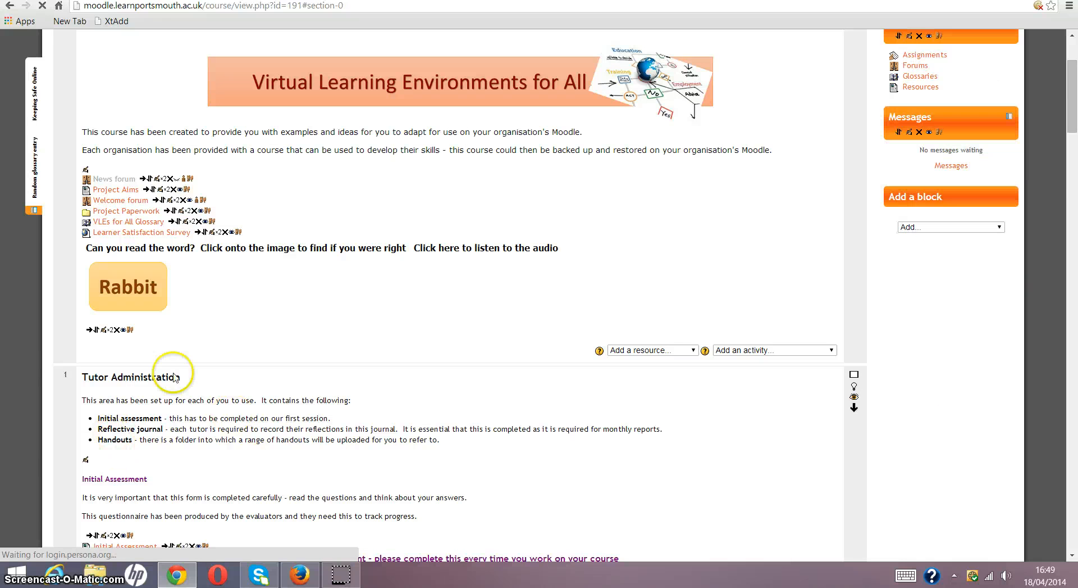
left_click(141, 296)
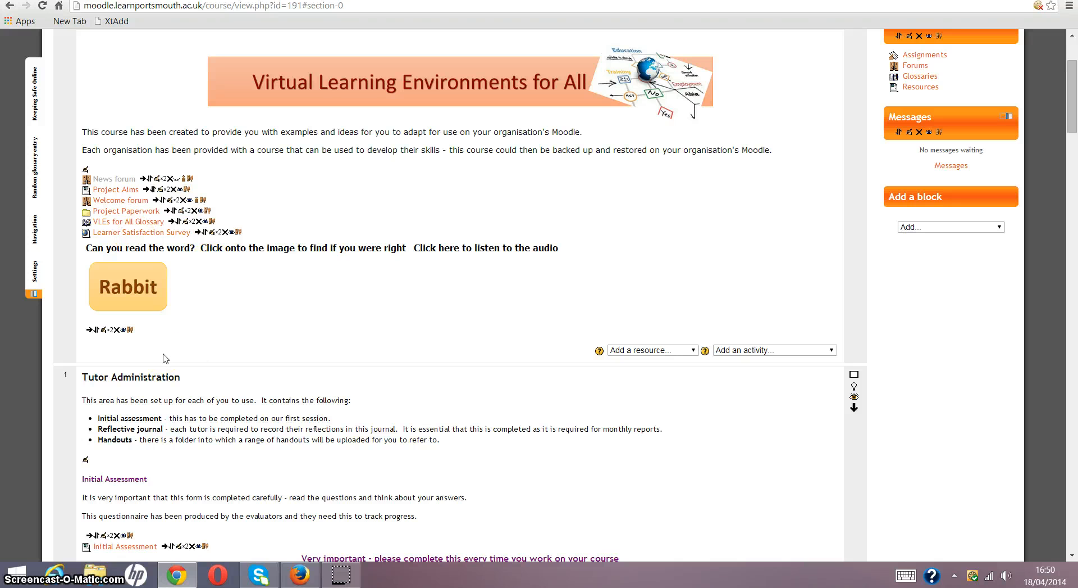
left_click(145, 305)
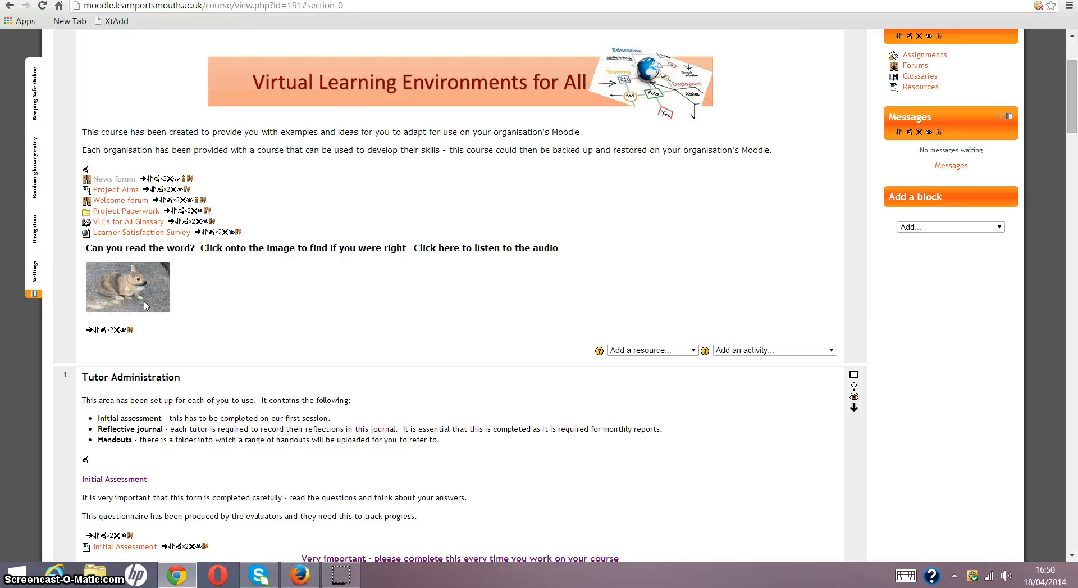
left_click(191, 376)
left_click(133, 271)
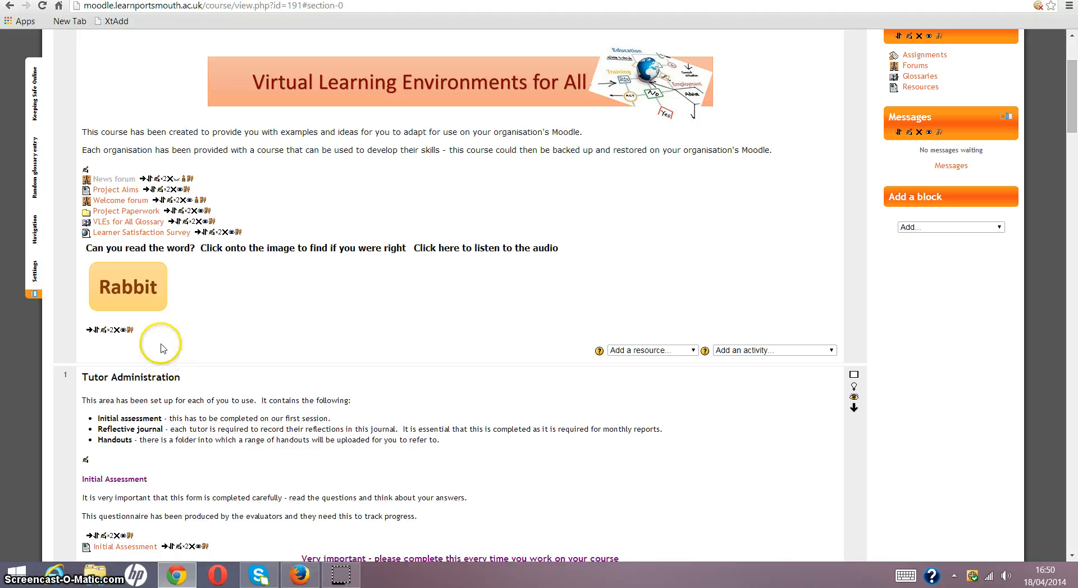
- Reopen the rabbit label for editing and place the text cursor in the empty second cell of the table's second row
left_click(104, 330)
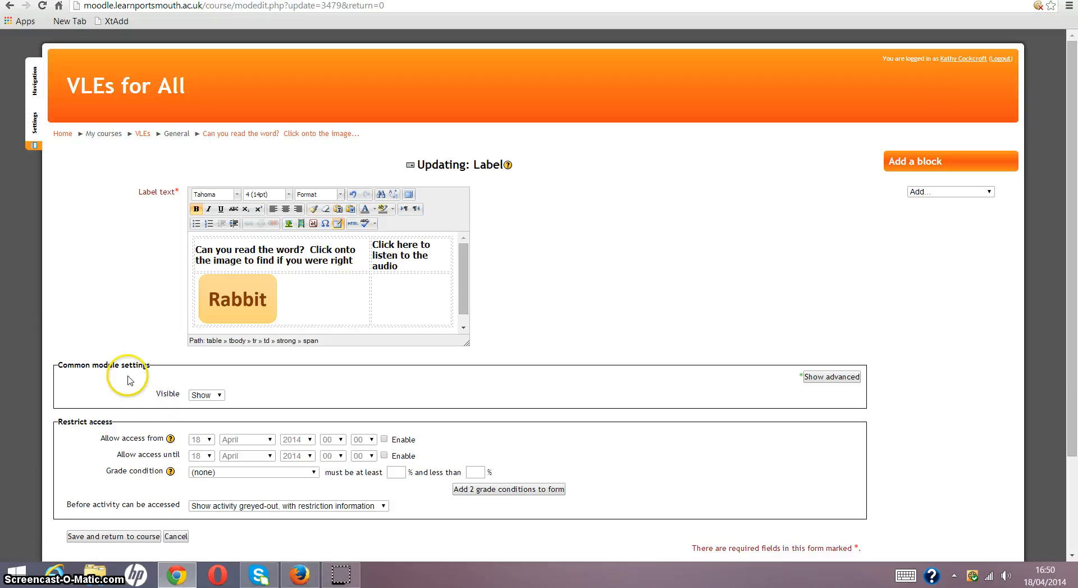
mouse_move(252, 292)
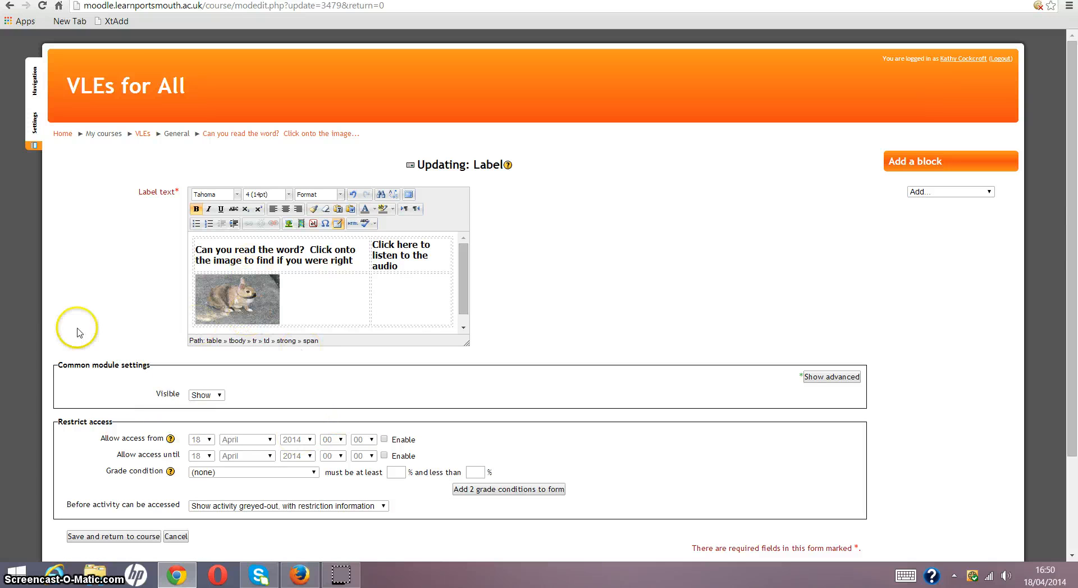
left_click(396, 295)
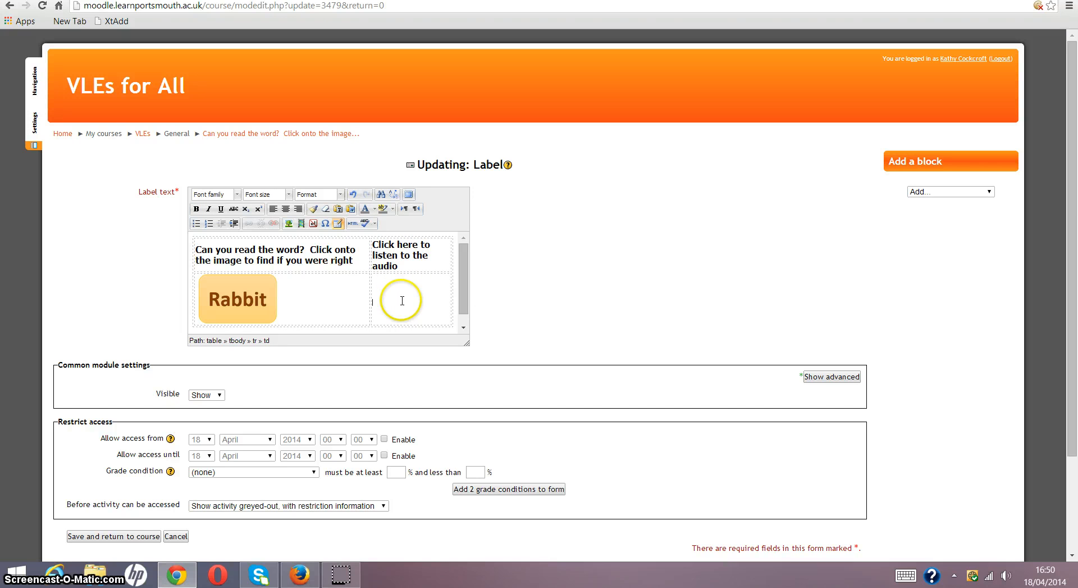
- Insert rabbit.mp3 from the Audio folder on KINGSTON (G:) as Moodle media in the cell, always allowing QuickTime Player on this site
left_click(302, 224)
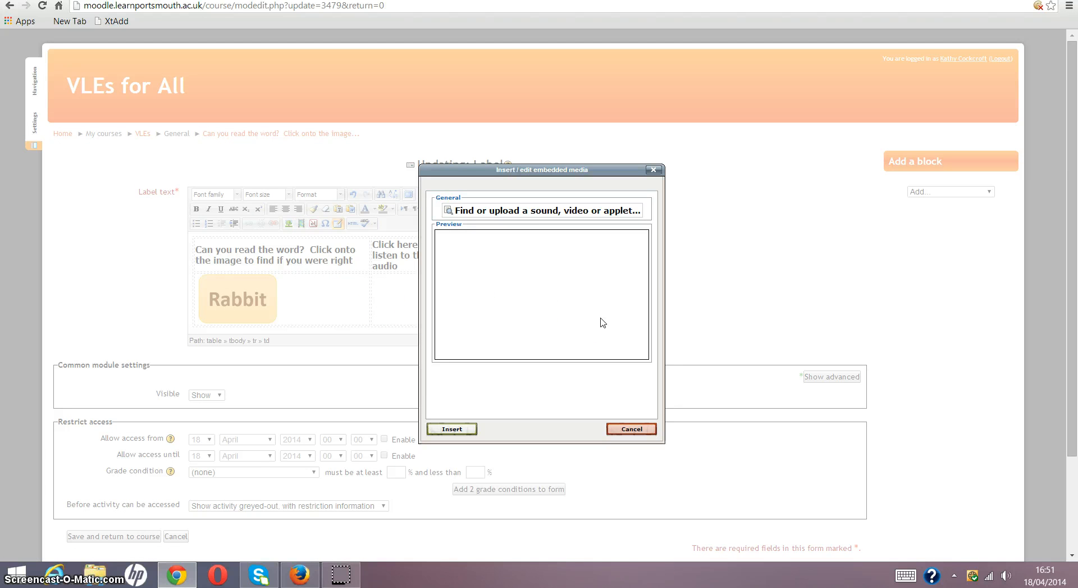
left_click(529, 218)
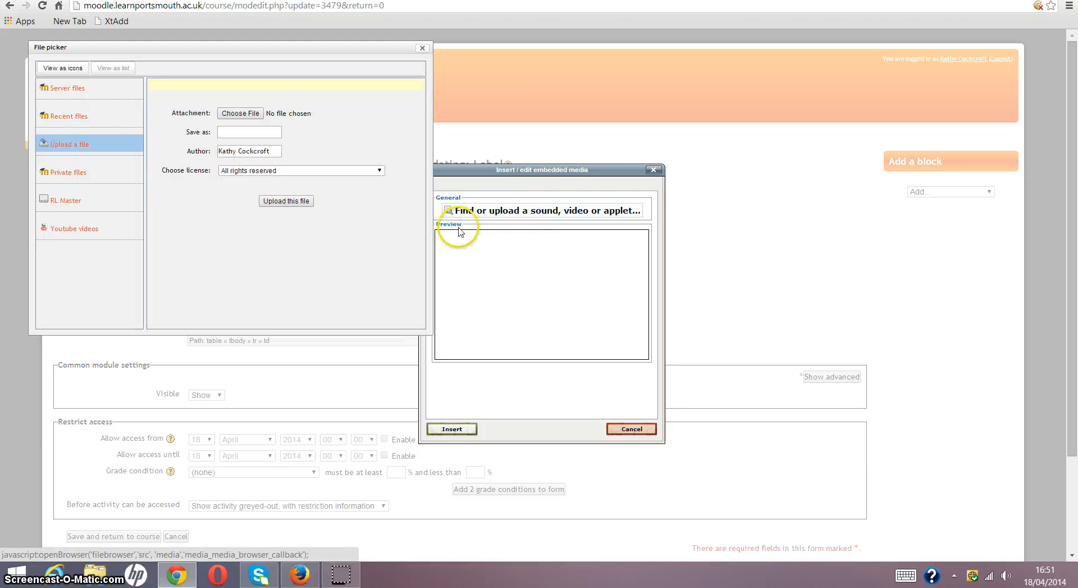
left_click(239, 114)
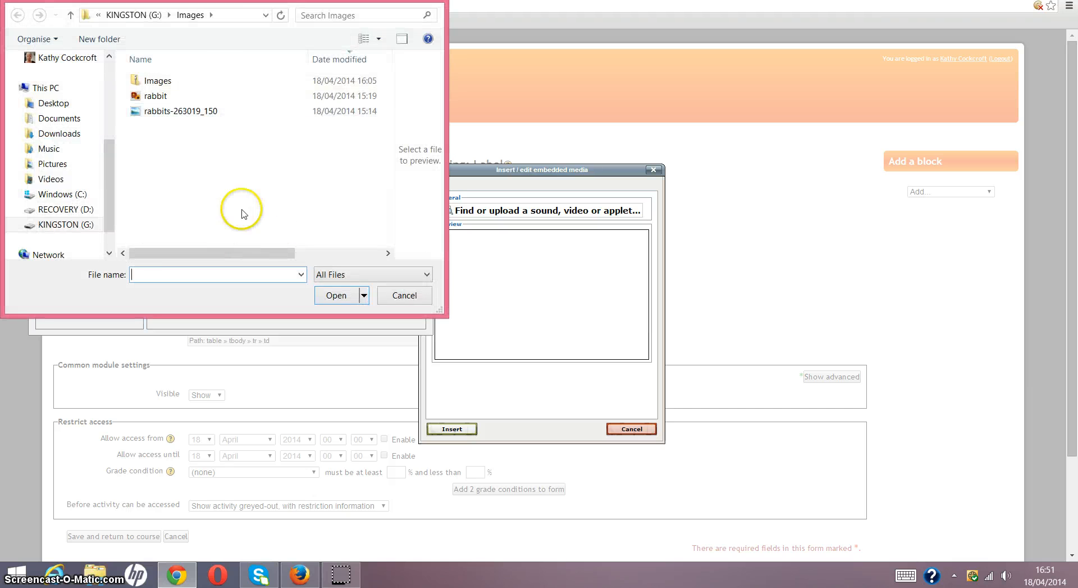
left_click(129, 16)
left_click(157, 97)
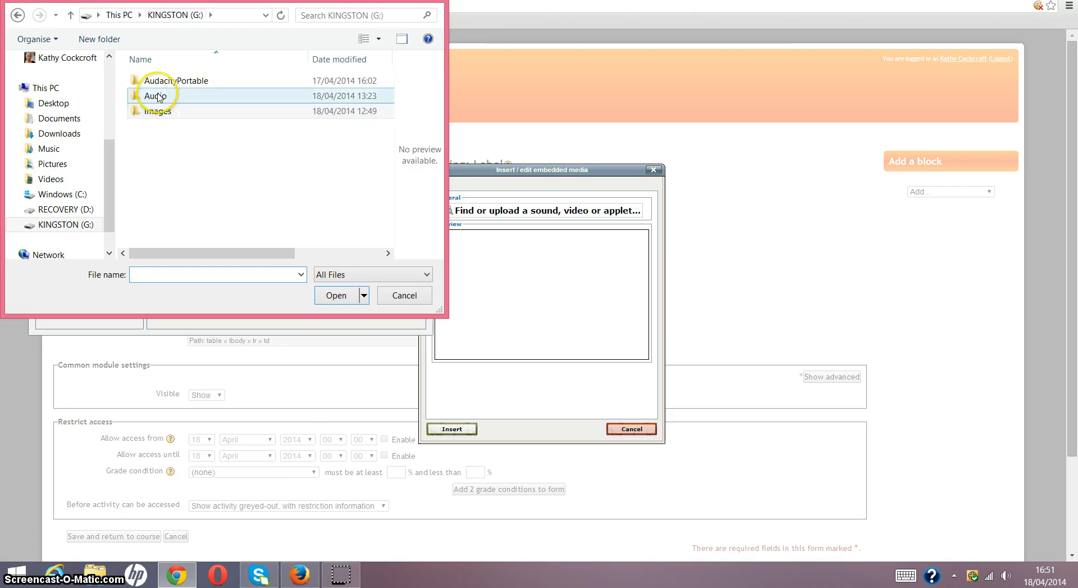
double_click(157, 96)
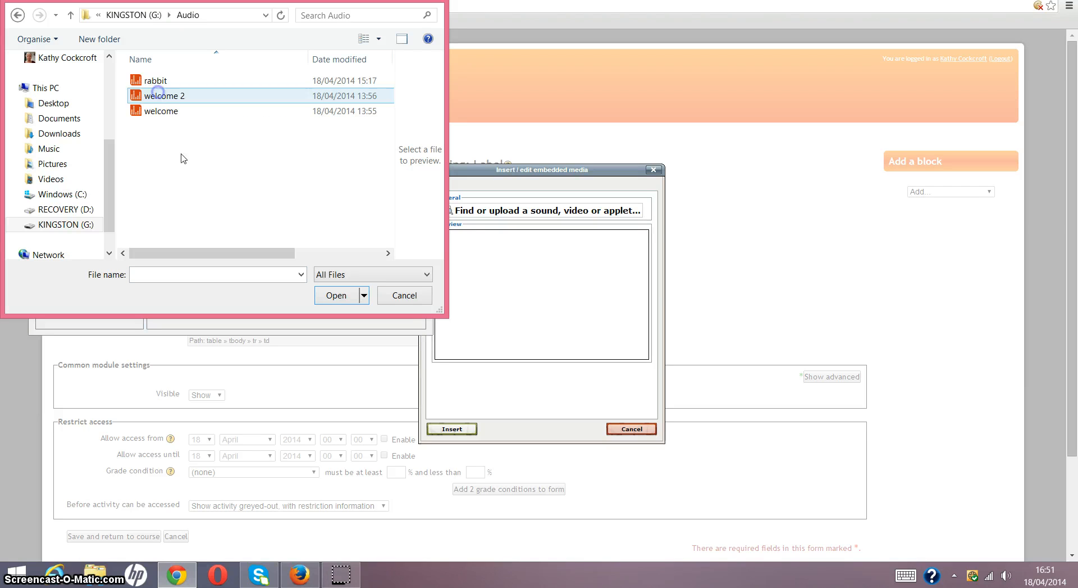
left_click(155, 83)
left_click(336, 295)
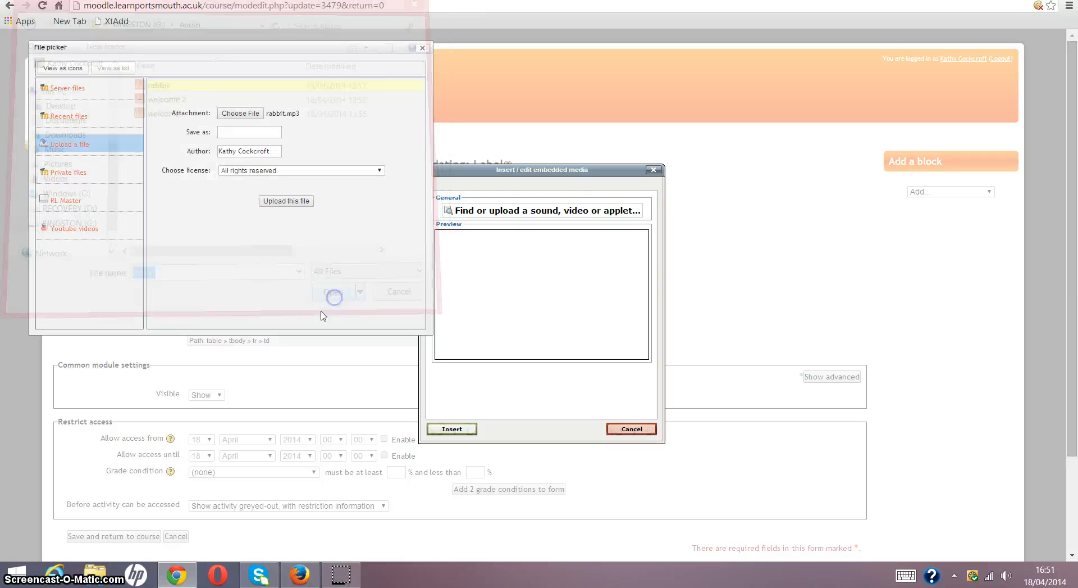
left_click(281, 201)
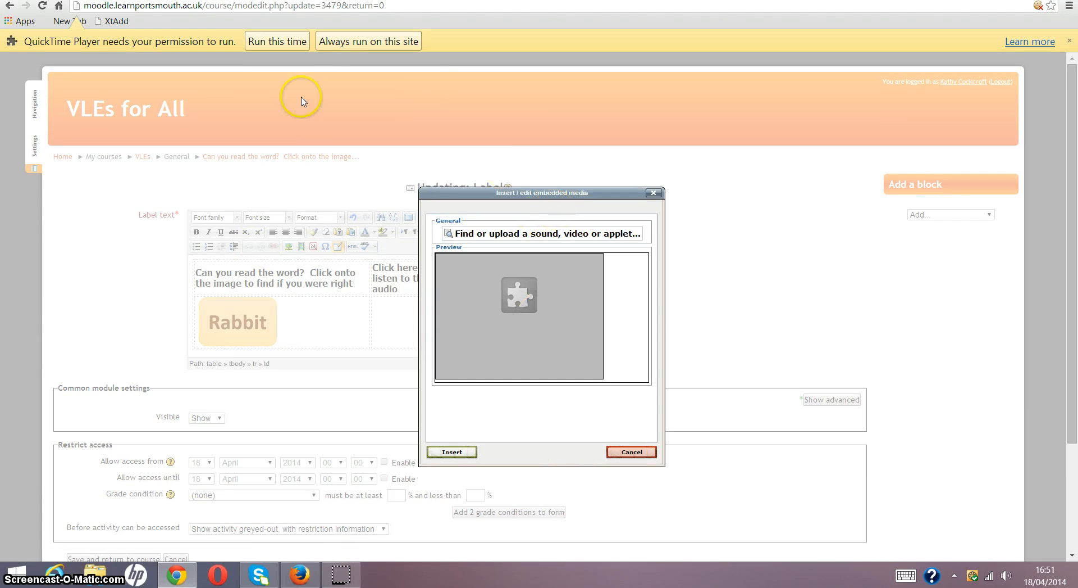
left_click(339, 43)
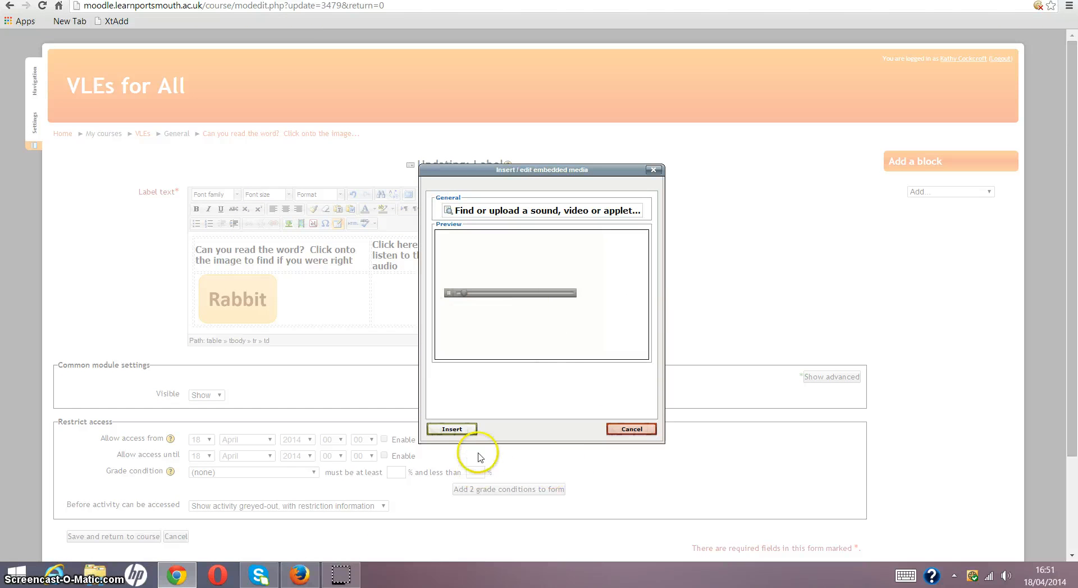
left_click(452, 429)
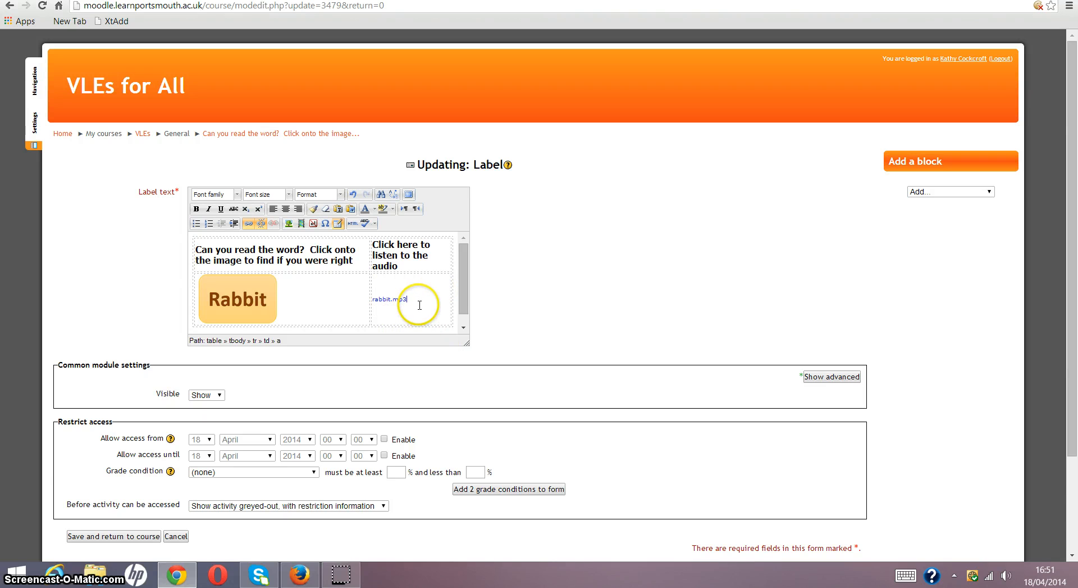
- Save the updated label to the course and test both its image swap and its audio player
scroll(420, 305, "down", 2)
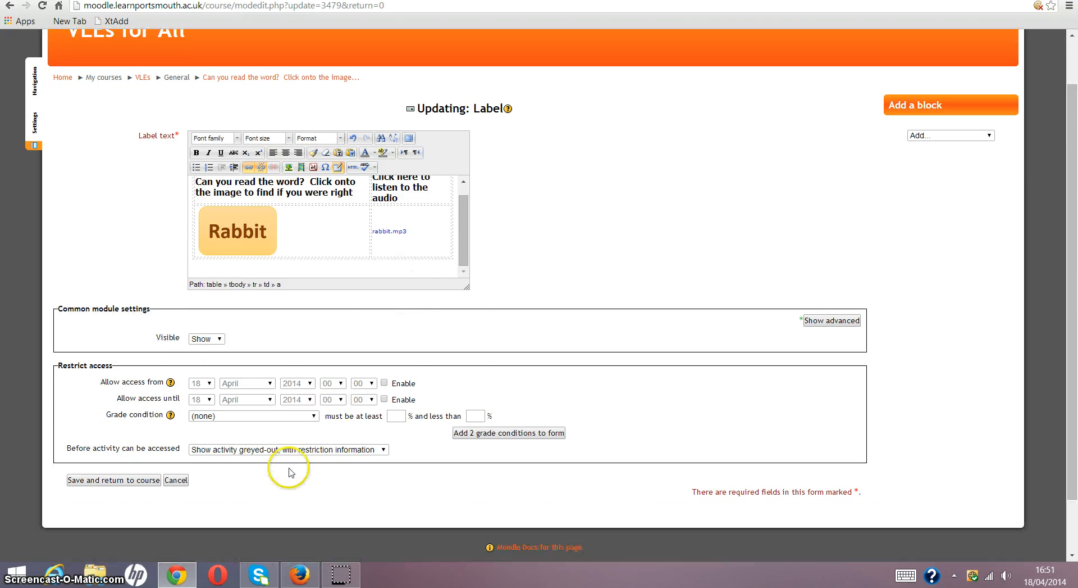
left_click(113, 482)
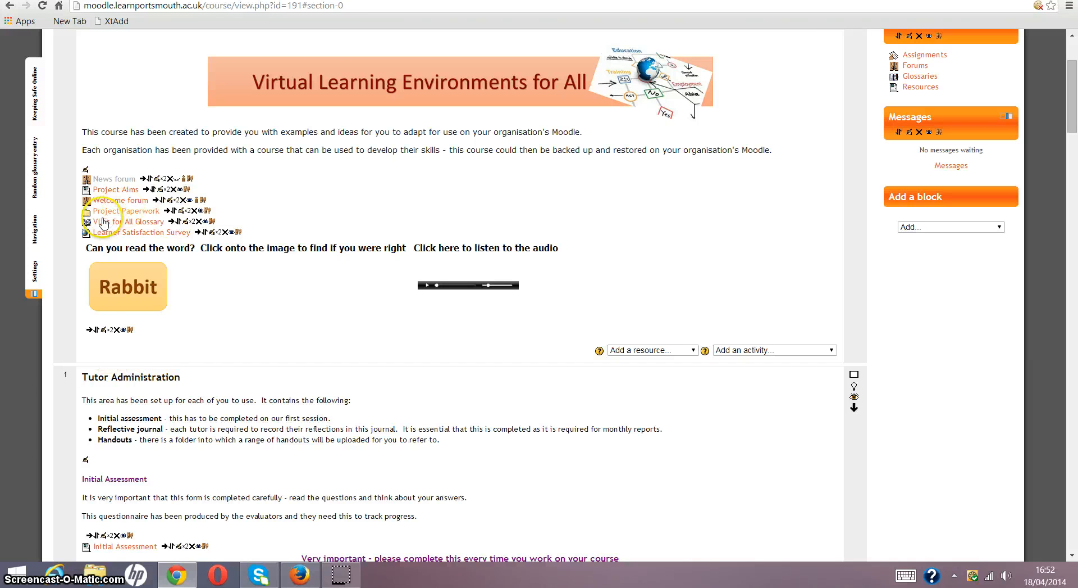
left_click(132, 301)
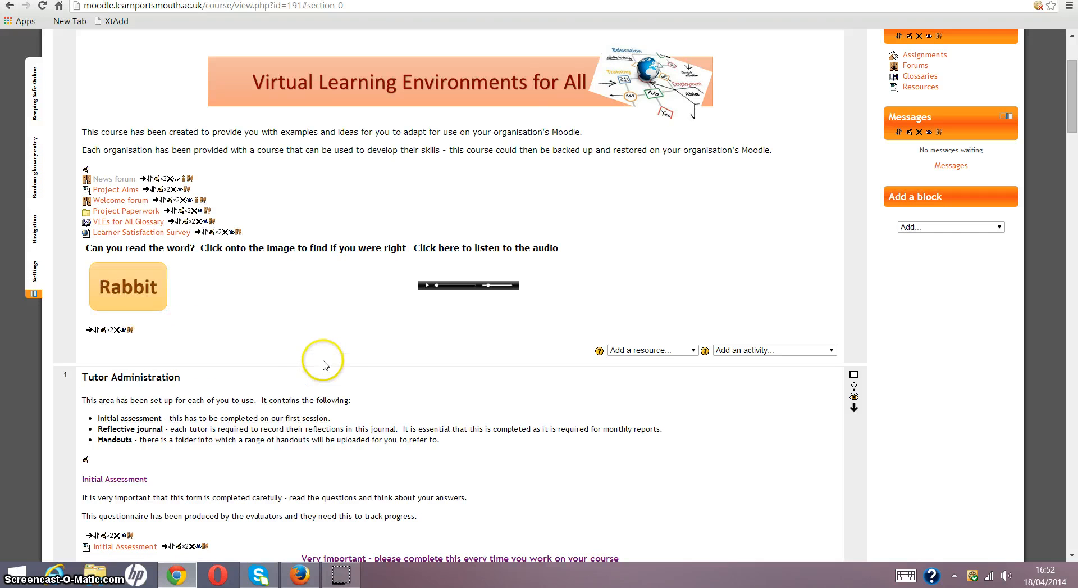
left_click(426, 285)
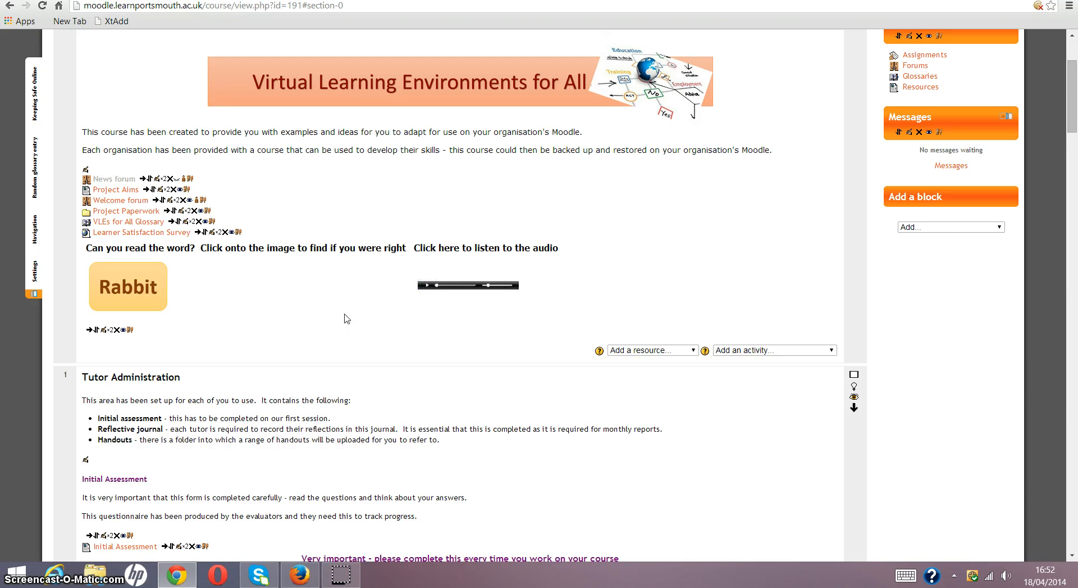